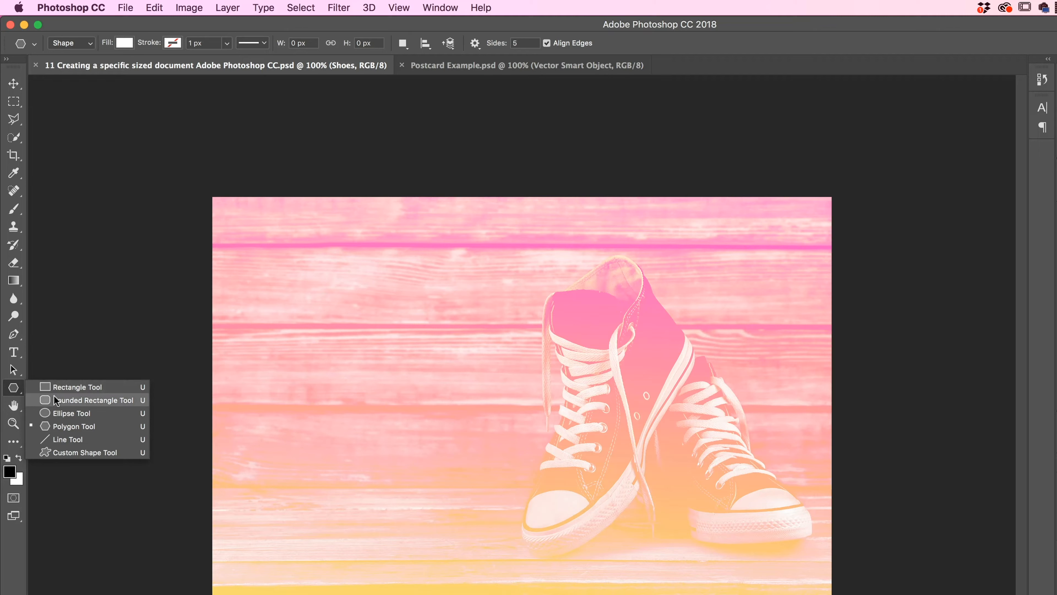
# Activate the Ellipse tool and set its fill to a bright blue preset swatch
pyautogui.click(62, 413)
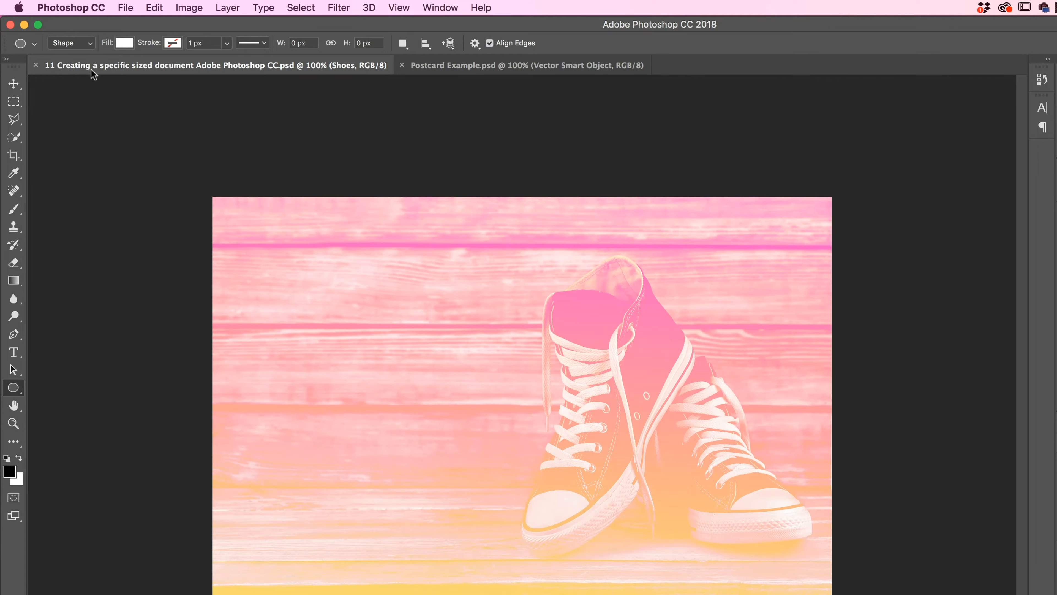
pyautogui.click(125, 42)
pyautogui.click(121, 154)
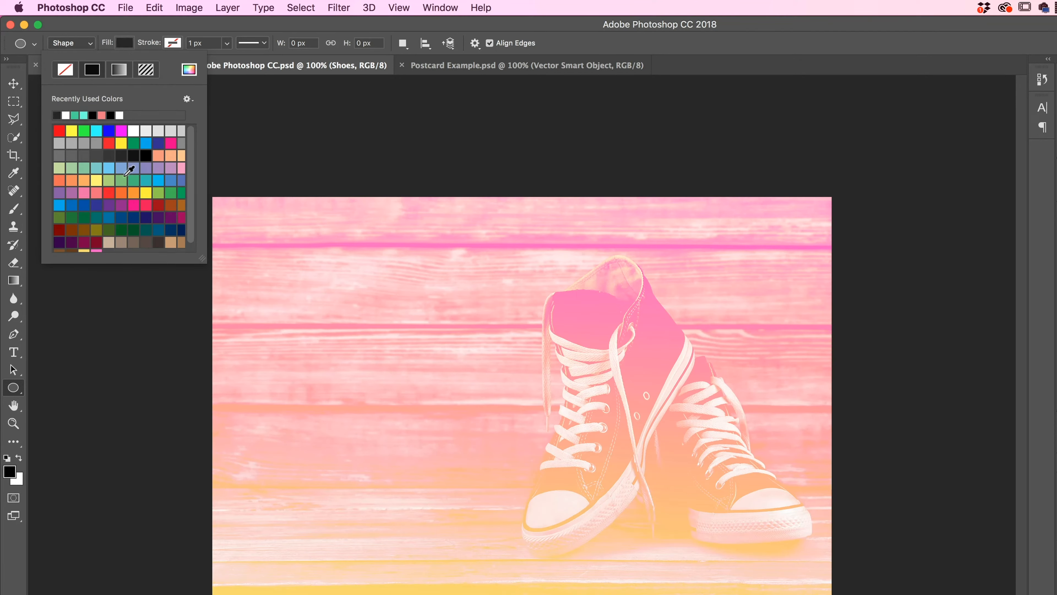
pyautogui.click(124, 178)
pyautogui.click(162, 179)
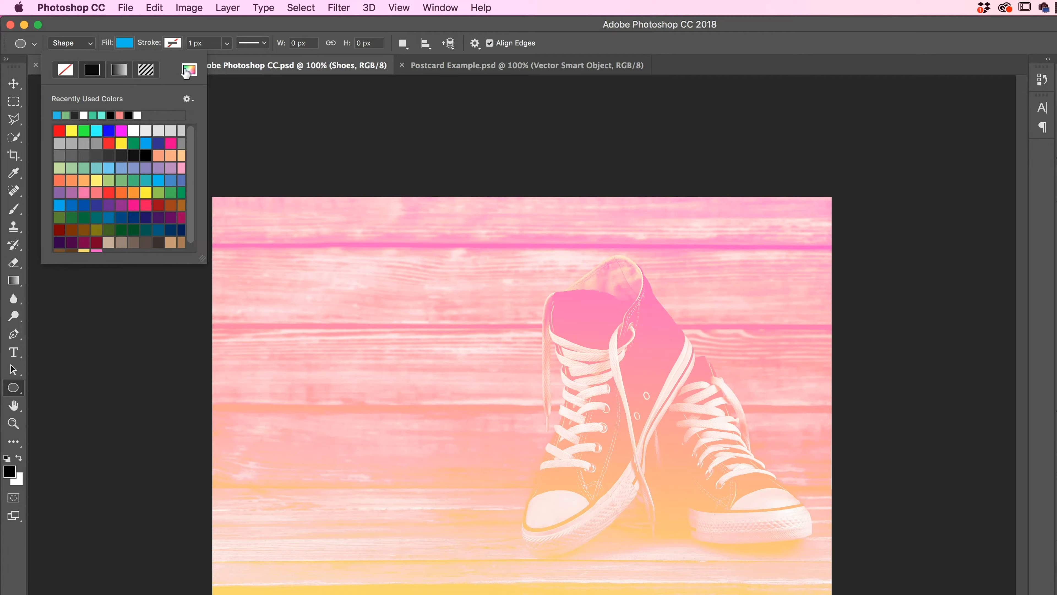
# Set the ellipse's fill to the custom green #2cc784 in the colour picker
pyautogui.click(190, 72)
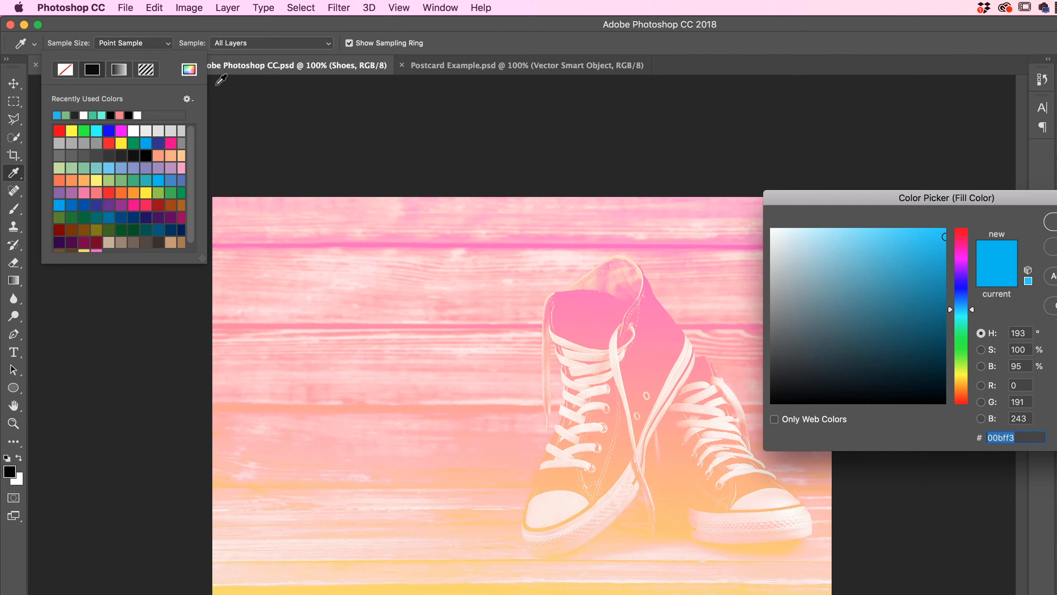
pyautogui.moveTo(847, 197); pyautogui.dragTo(375, 137)
pyautogui.moveTo(501, 249)
pyautogui.mouseDown()
pyautogui.moveTo(496, 205)
pyautogui.moveTo(496, 312)
pyautogui.moveTo(497, 210)
pyautogui.moveTo(497, 284)
pyautogui.moveTo(497, 251)
pyautogui.moveTo(496, 281)
pyautogui.moveTo(480, 275)
pyautogui.moveTo(499, 266)
pyautogui.mouseUp()
pyautogui.click(452, 233)
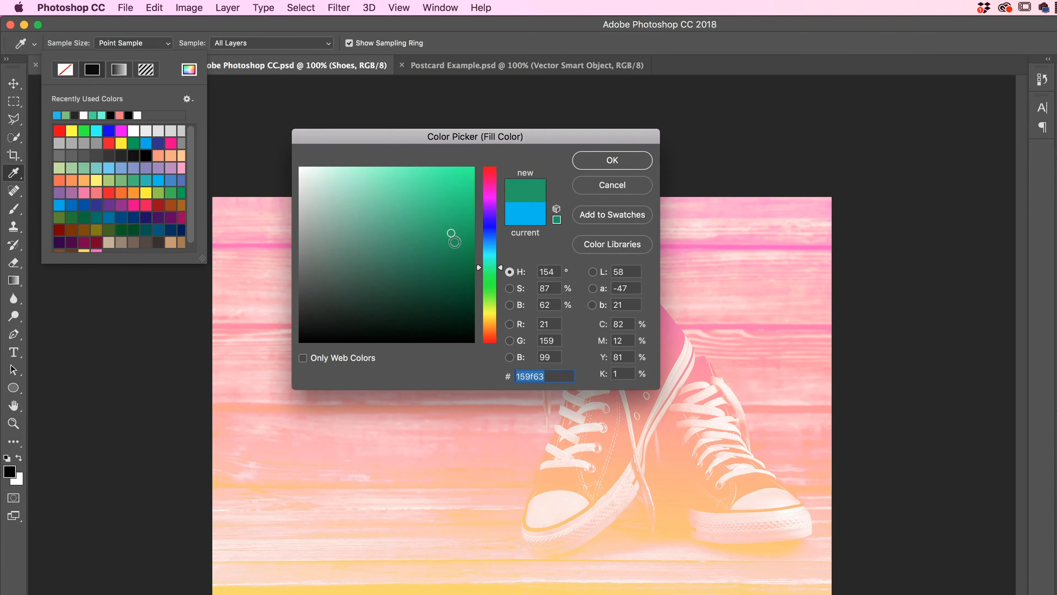
pyautogui.click(435, 205)
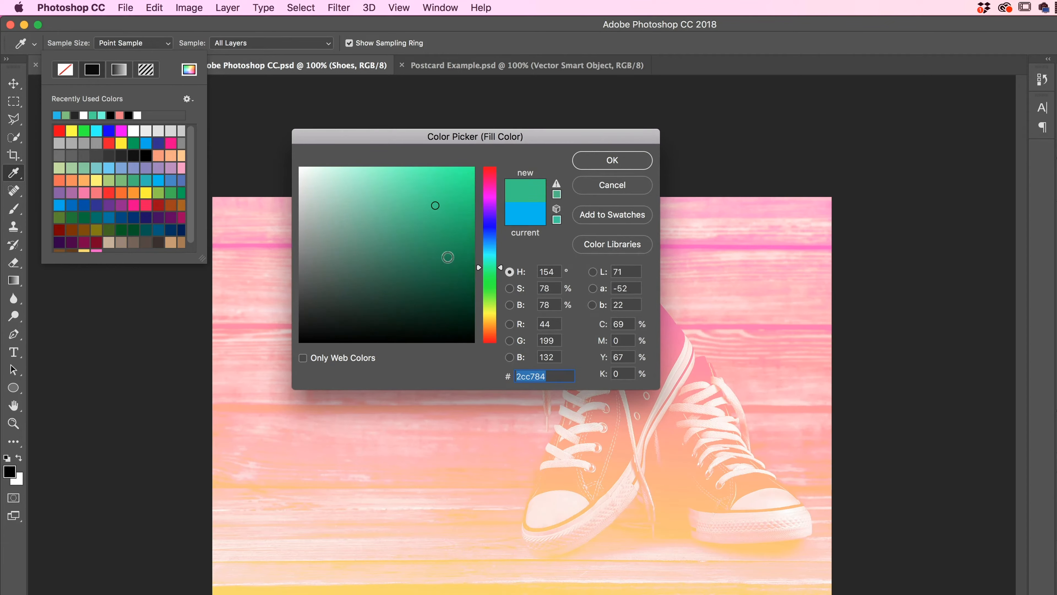
pyautogui.click(635, 165)
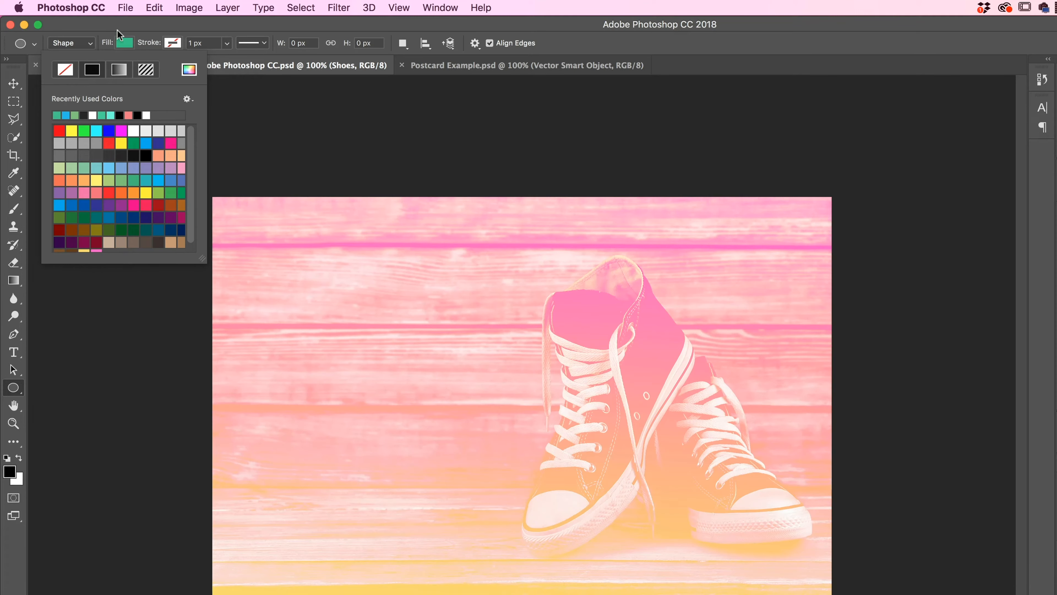
pyautogui.click(549, 25)
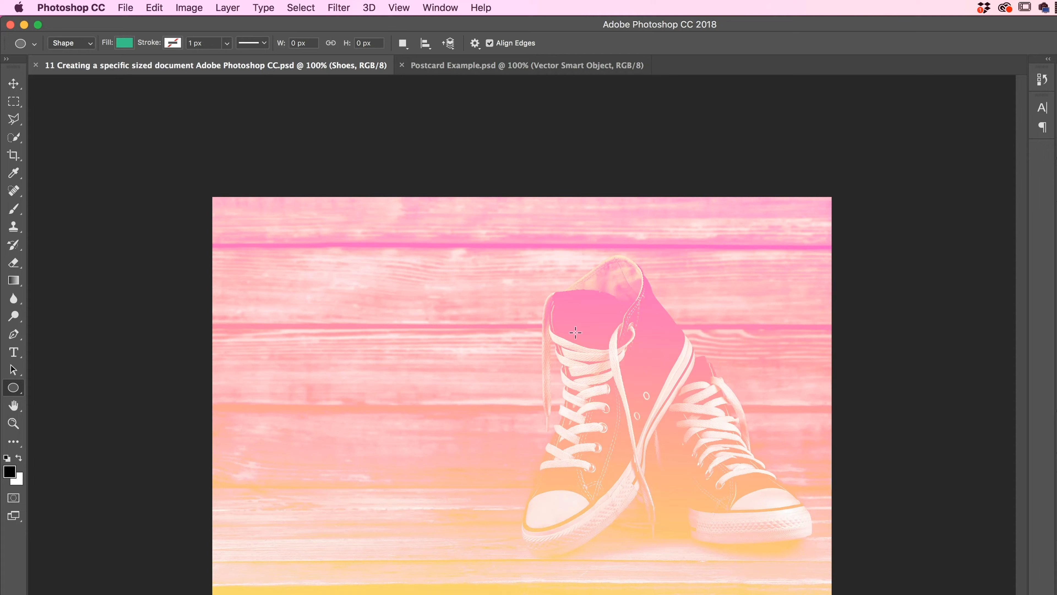
# Draw a freehand ellipse about 731 by 611 px over the image and undo it
pyautogui.moveTo(338, 250); pyautogui.dragTo(589, 461)
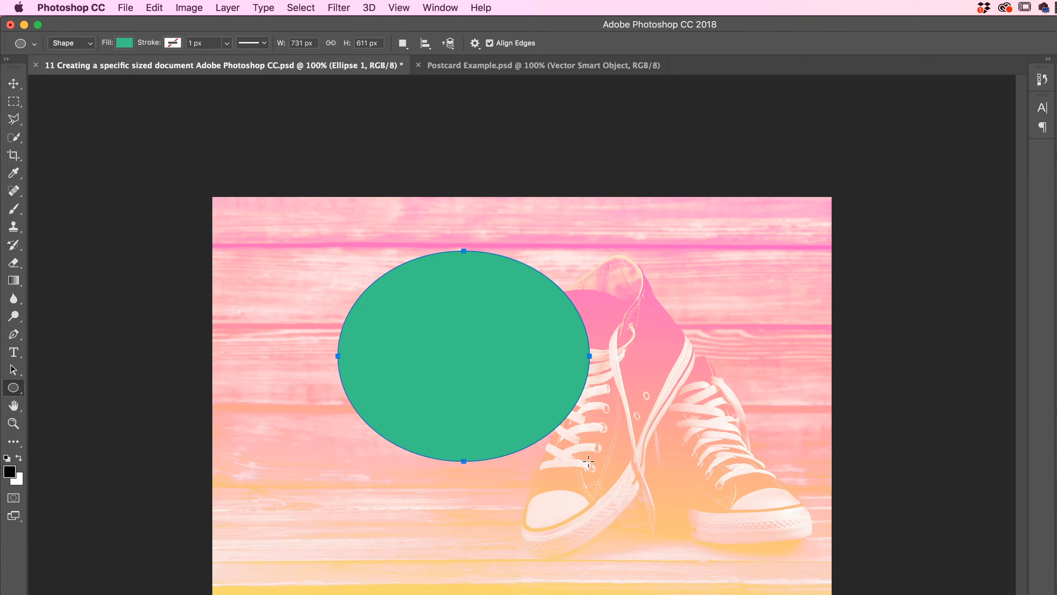
pyautogui.click(159, 7)
pyautogui.click(175, 50)
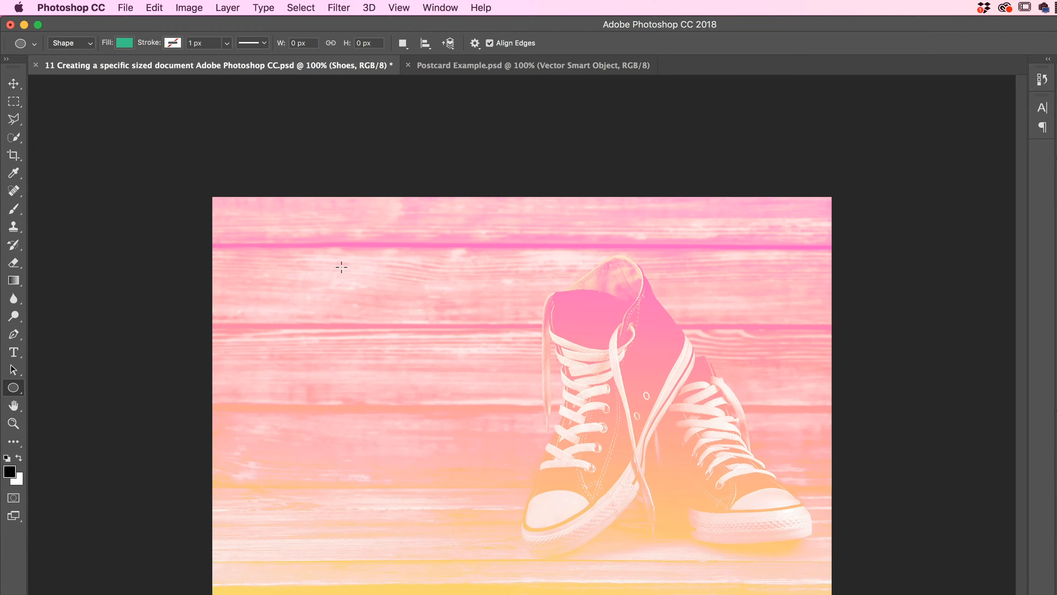
# Draw a perfect circle about 905 px wide and scale it to about 183%, positioned so it runs off the canvas's left side
pyautogui.moveTo(332, 252); pyautogui.dragTo(682, 563)
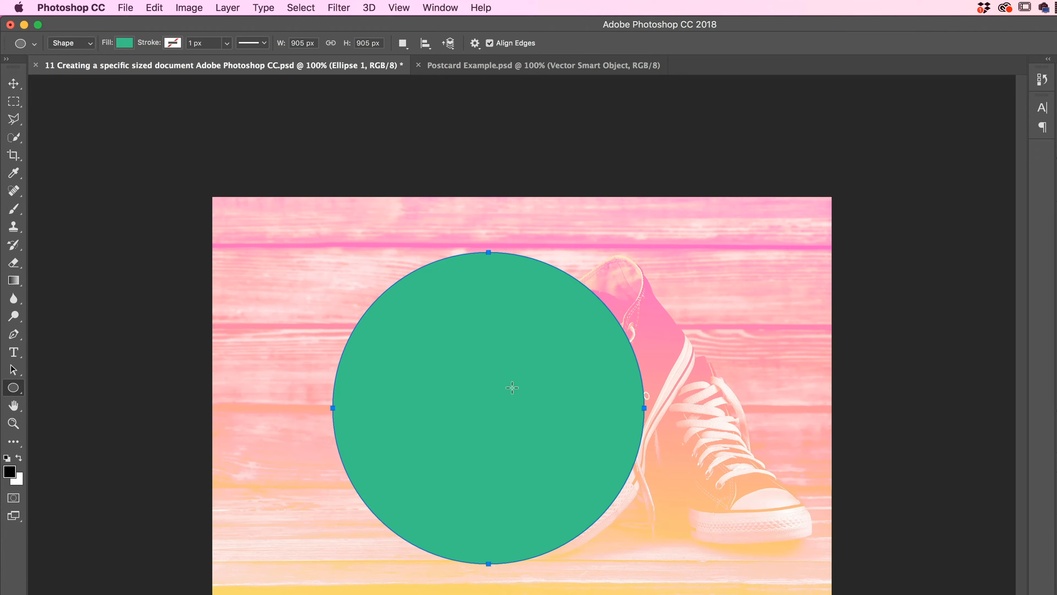
pyautogui.click(155, 8)
pyautogui.moveTo(213, 313)
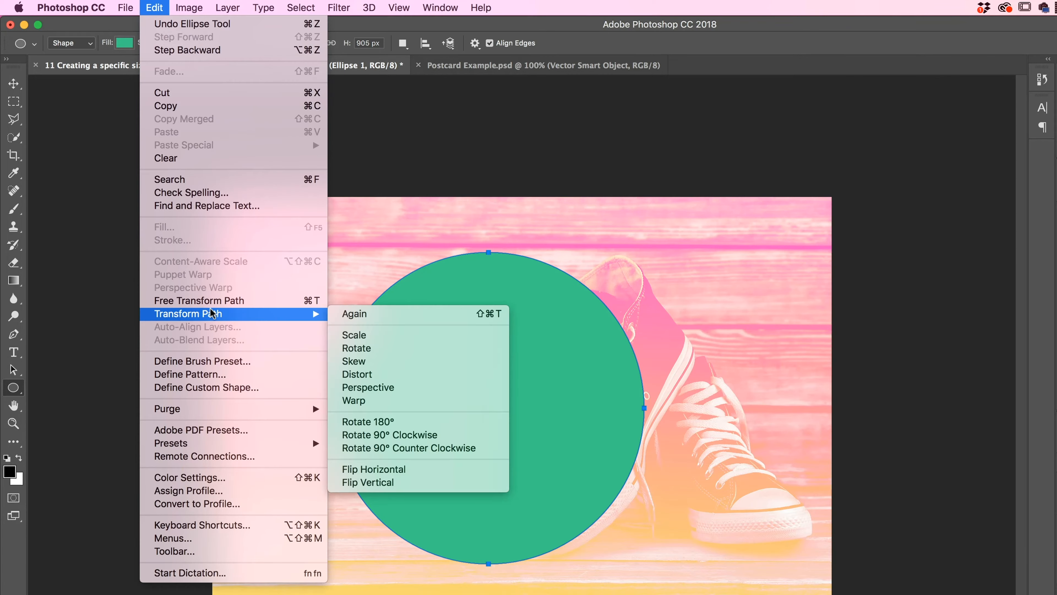
pyautogui.click(396, 334)
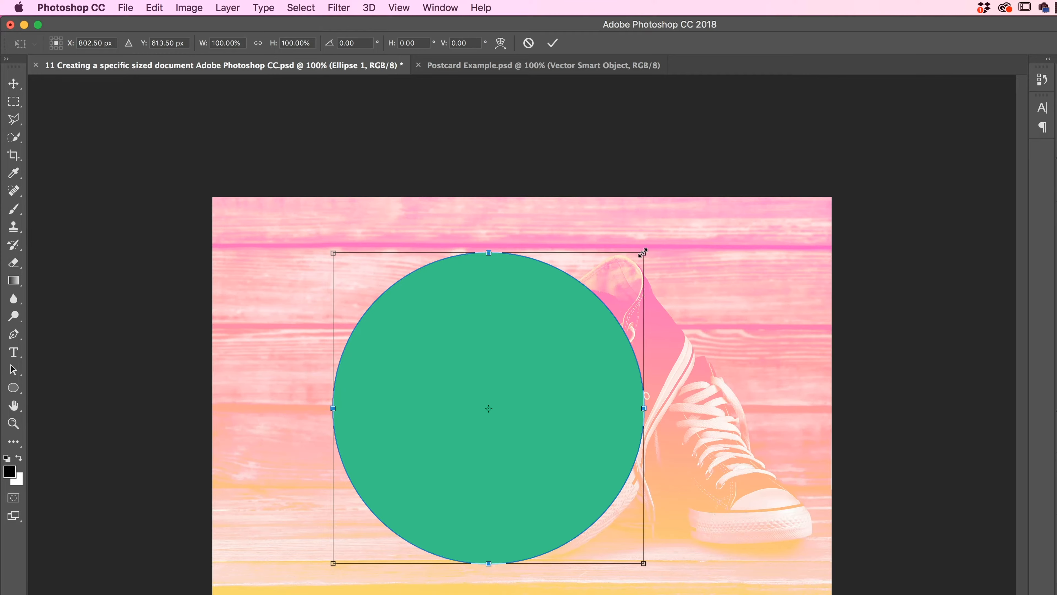
pyautogui.moveTo(643, 253); pyautogui.dragTo(799, 117)
pyautogui.moveTo(725, 237); pyautogui.dragTo(504, 324)
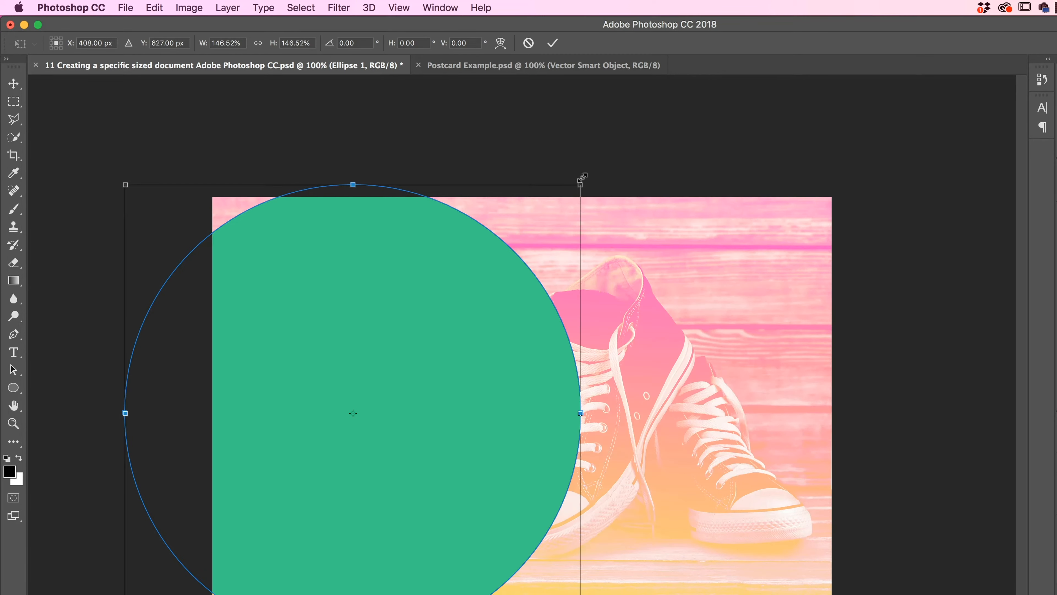
pyautogui.moveTo(582, 184); pyautogui.dragTo(696, 69)
pyautogui.moveTo(633, 253); pyautogui.dragTo(497, 330)
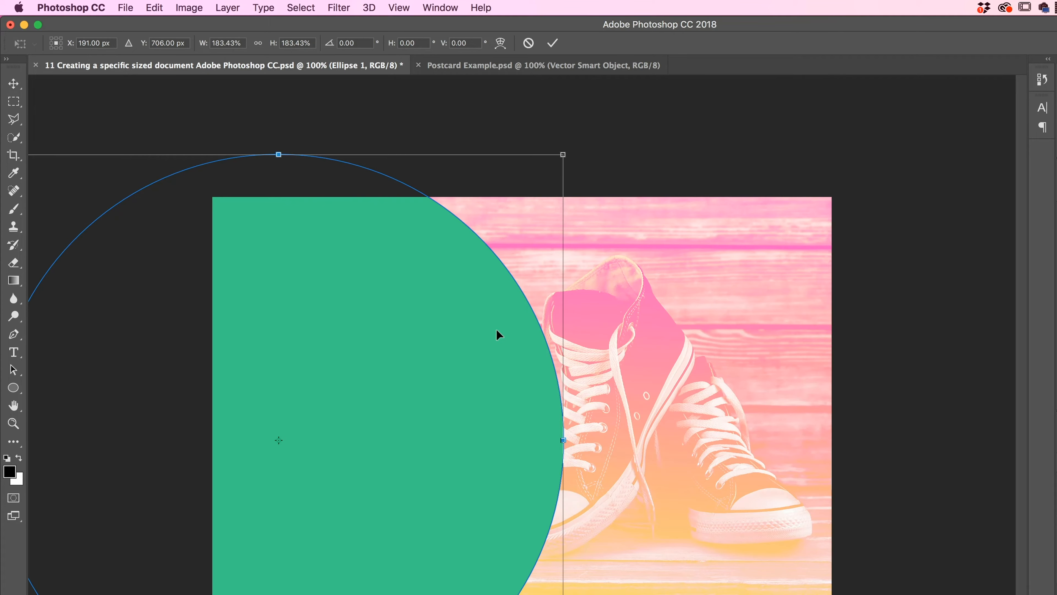
pyautogui.press('Return')
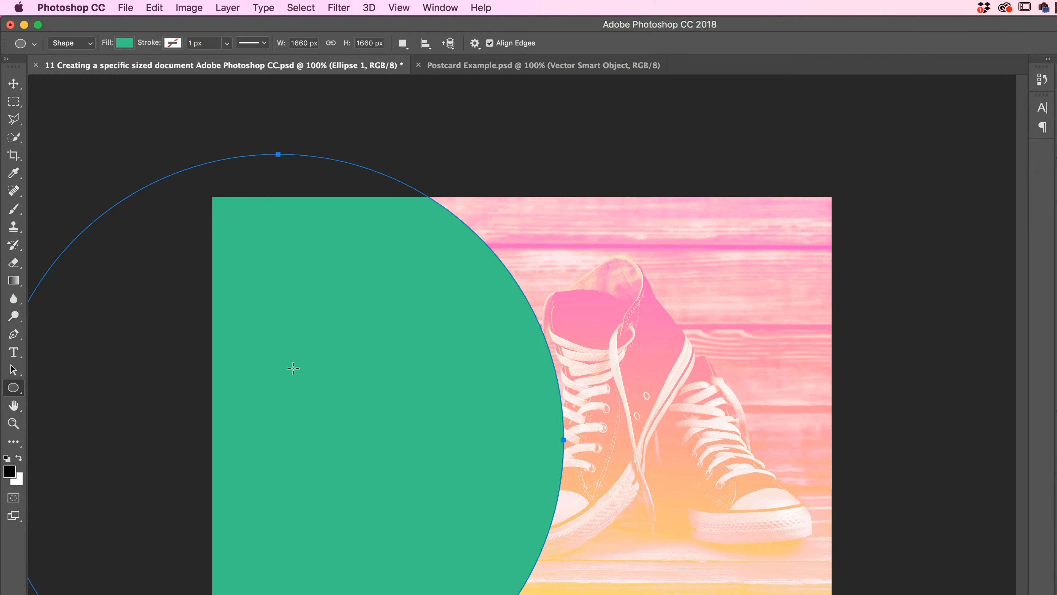
# Activate the Rectangle tool
pyautogui.moveTo(15, 392); pyautogui.dragTo(39, 390)
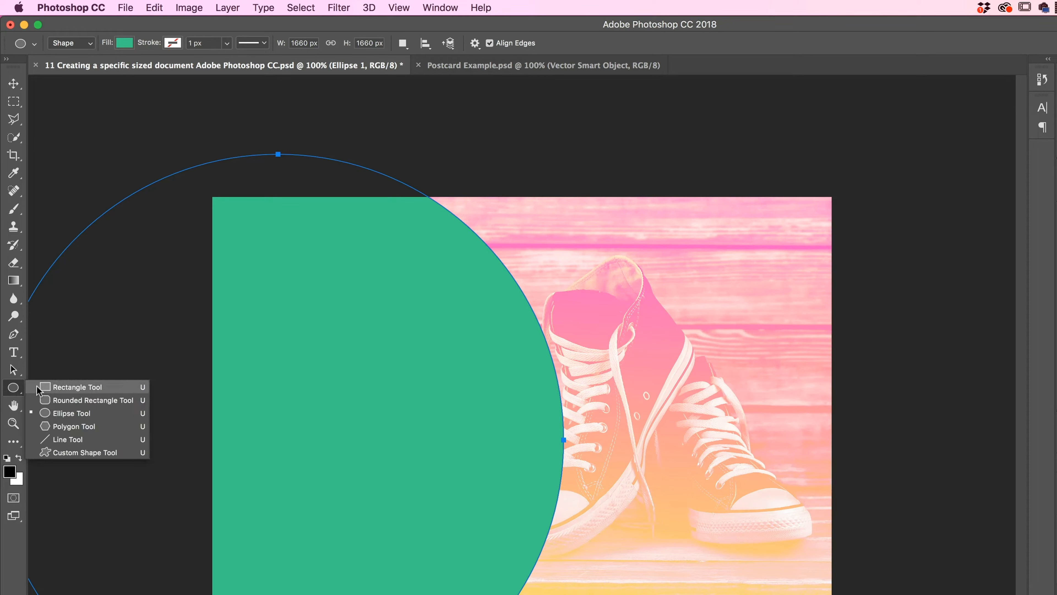
pyautogui.click(78, 388)
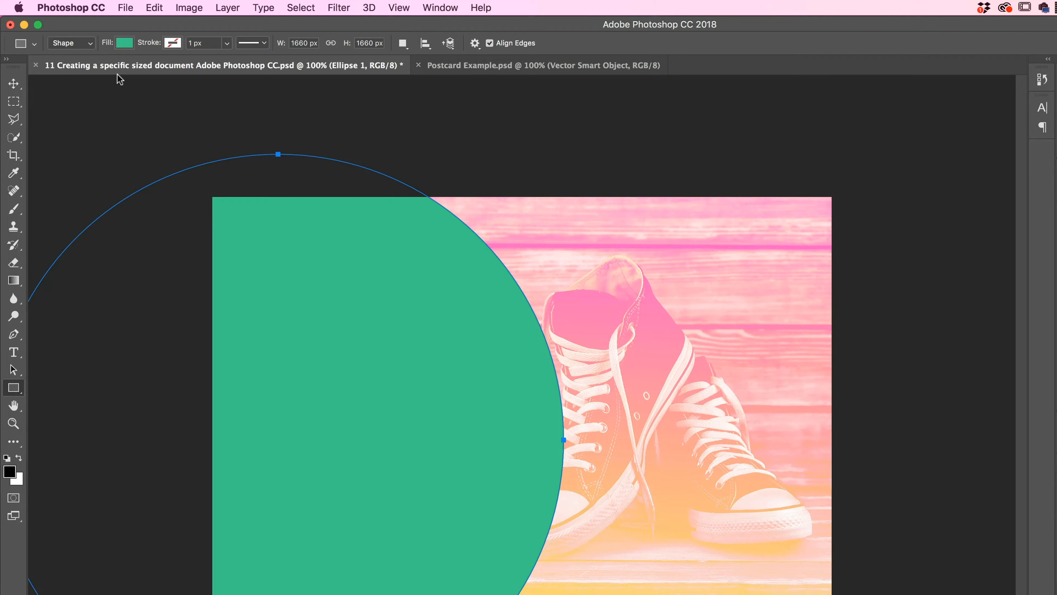
# Set the selected circle's fill to black and undo that fill change
pyautogui.click(125, 43)
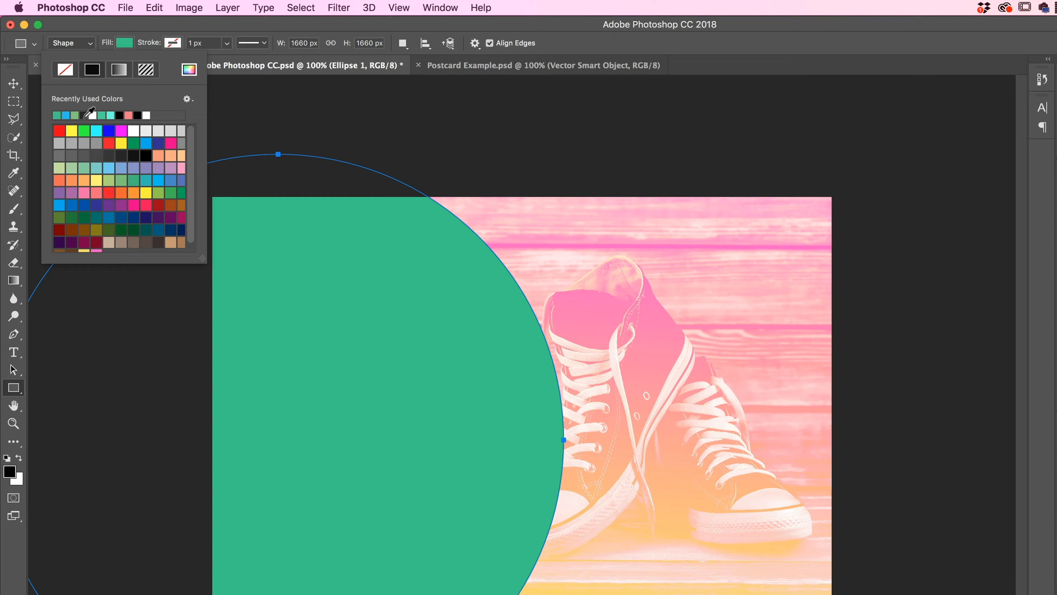
pyautogui.click(137, 115)
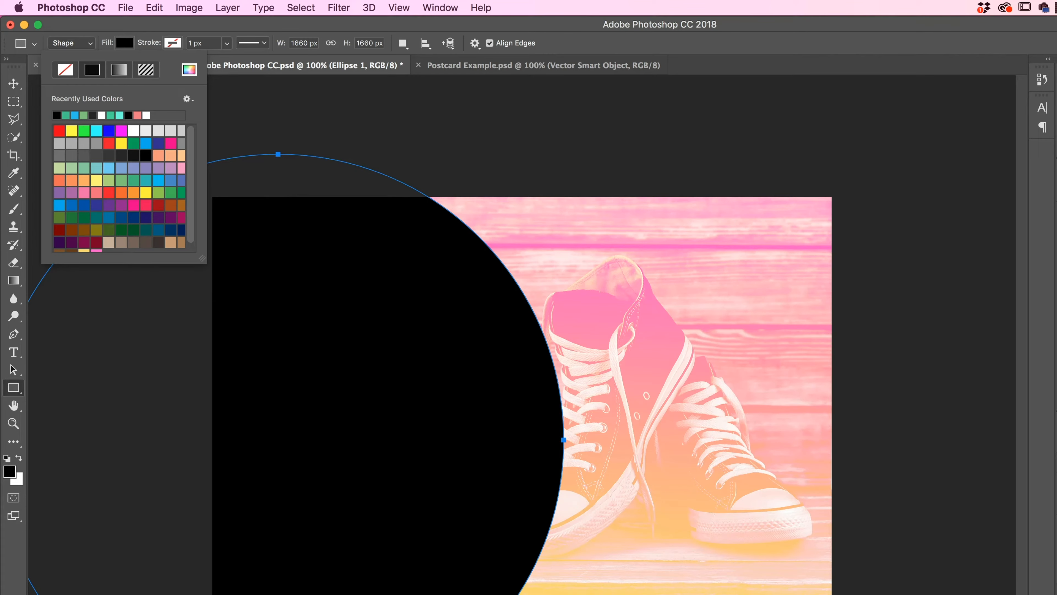
pyautogui.click(178, 29)
pyautogui.click(154, 7)
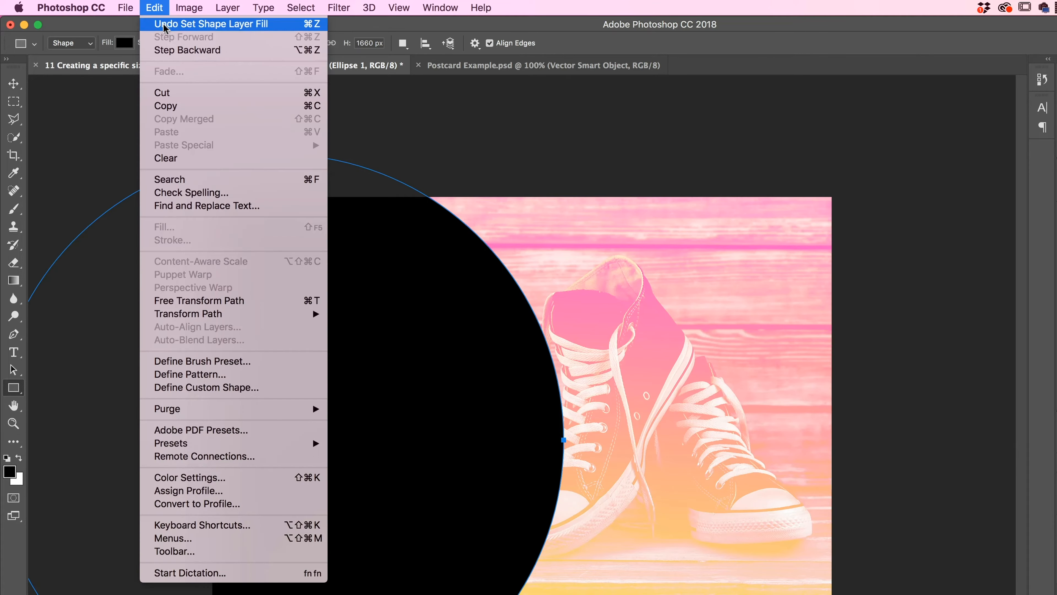
pyautogui.click(165, 25)
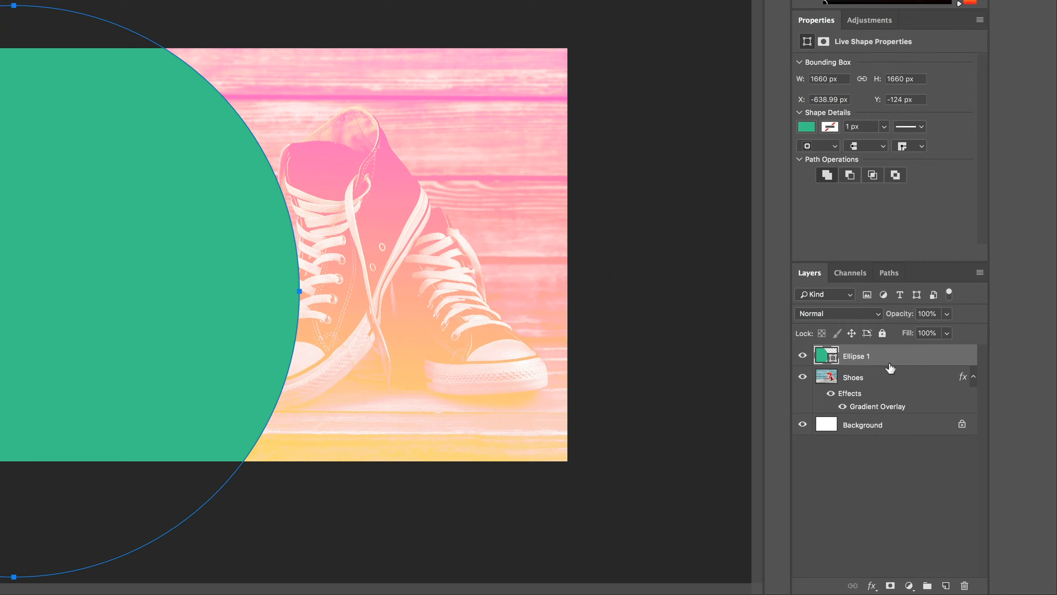
# Deselect all layers and set the Rectangle tool's fill to black
pyautogui.click(900, 480)
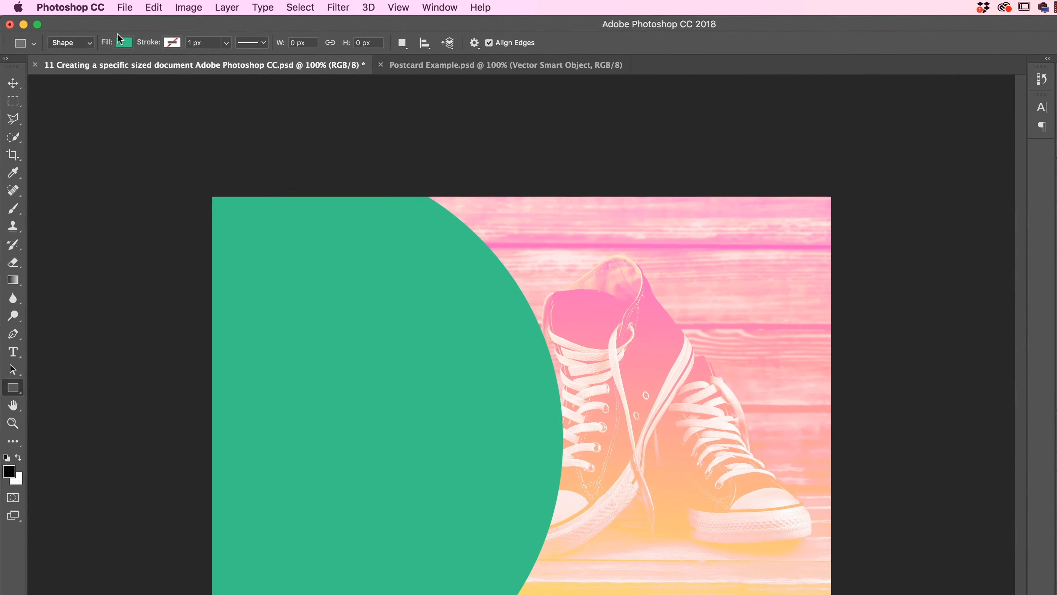
pyautogui.click(123, 43)
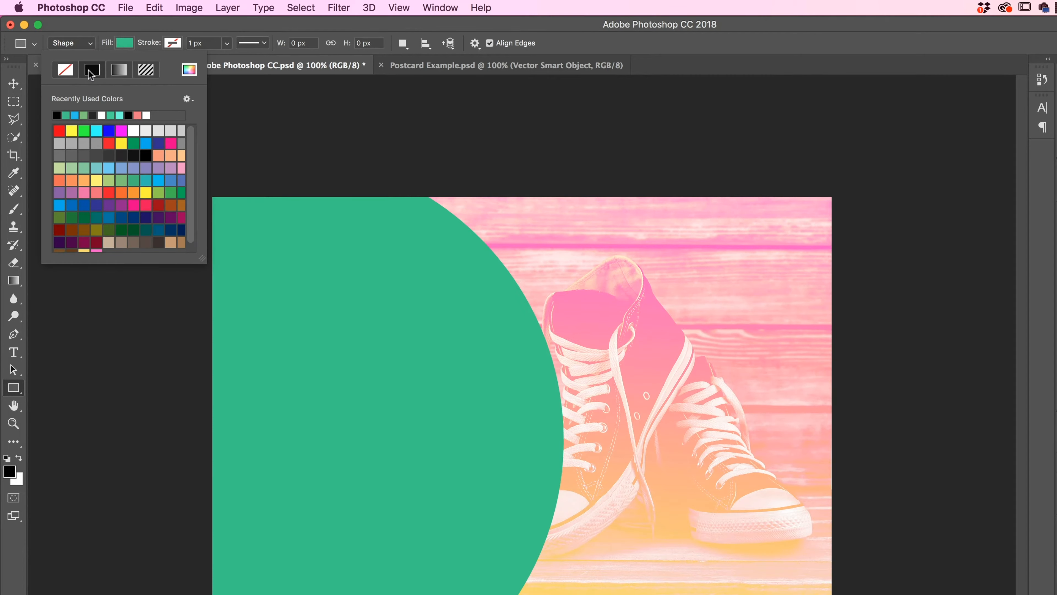
pyautogui.click(57, 115)
pyautogui.click(182, 28)
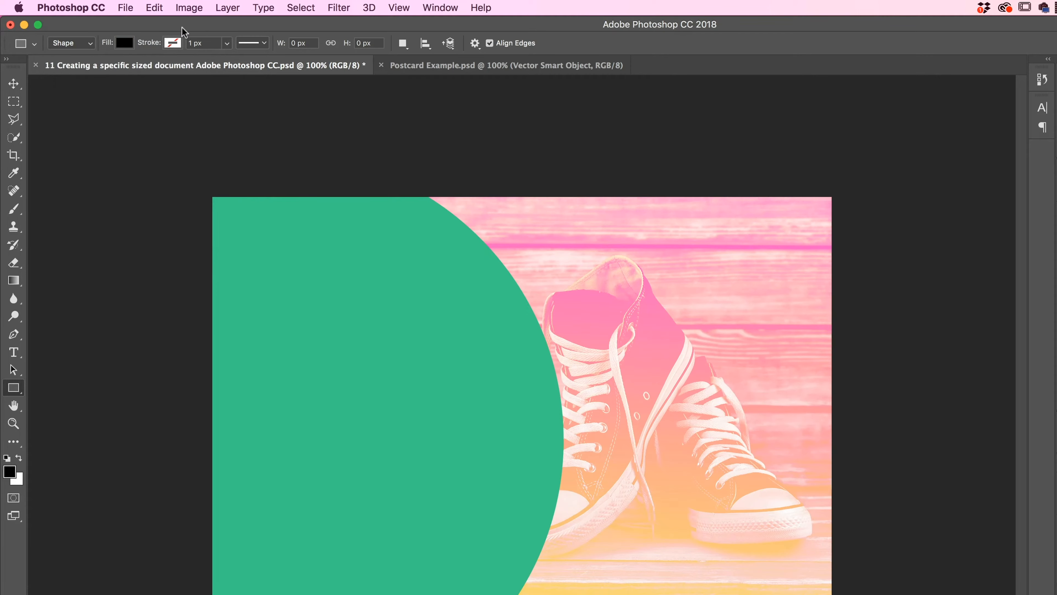
# Set a white 3 px stroke and draw a rectangle about 682 by 236 px on the lower part of the green circle
pyautogui.click(173, 44)
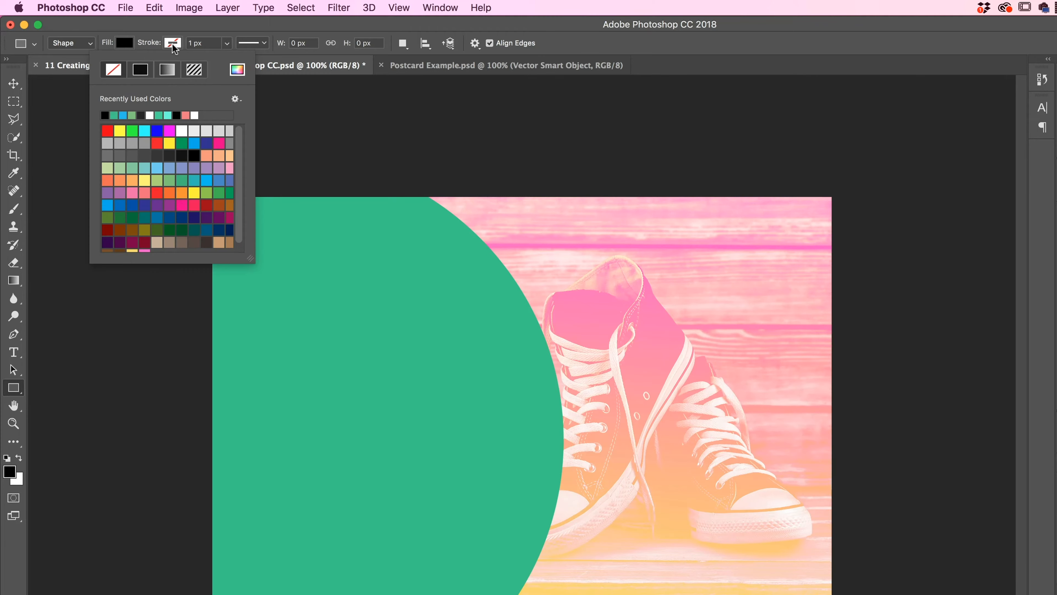
pyautogui.click(150, 115)
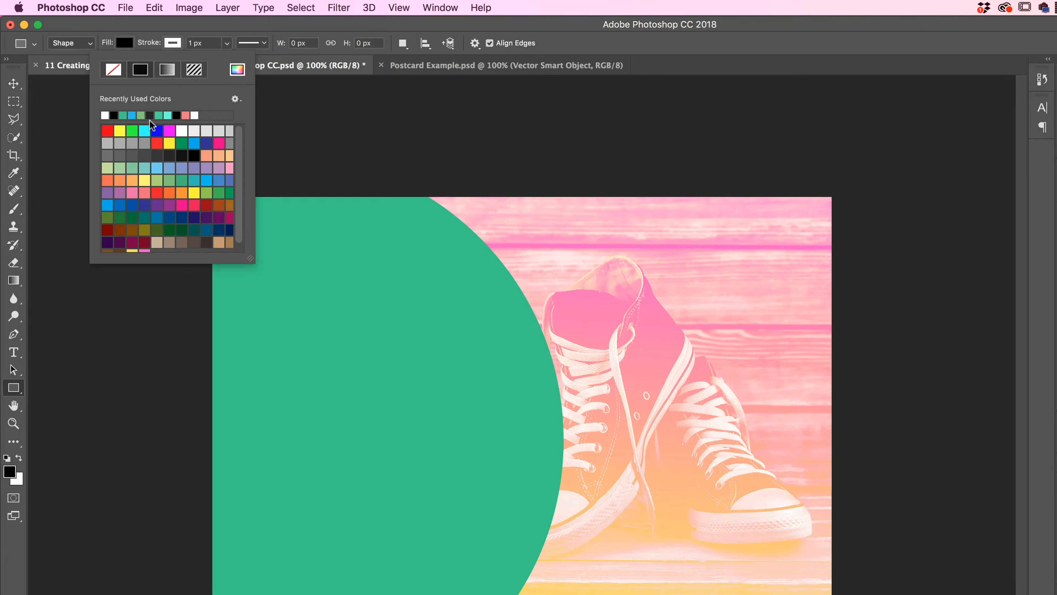
pyautogui.click(208, 43)
pyautogui.write('3')
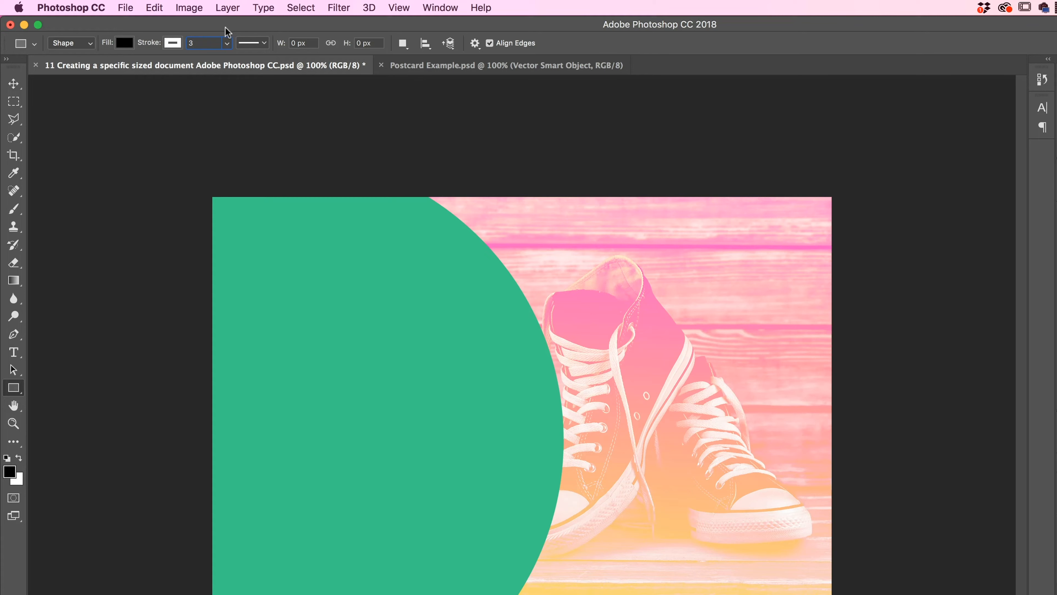
pyautogui.moveTo(250, 448)
pyautogui.mouseDown()
pyautogui.moveTo(401, 514)
pyautogui.moveTo(500, 531)
pyautogui.moveTo(485, 528)
pyautogui.mouseUp()
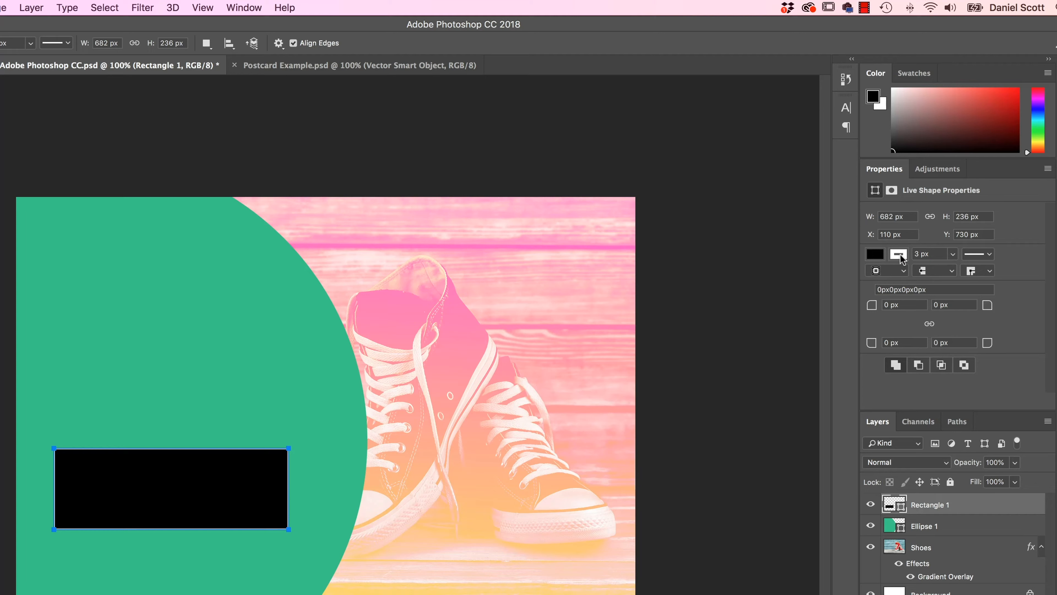
# Thicken the black rectangle's white stroke to about 37 px
pyautogui.click(953, 253)
pyautogui.click(984, 271)
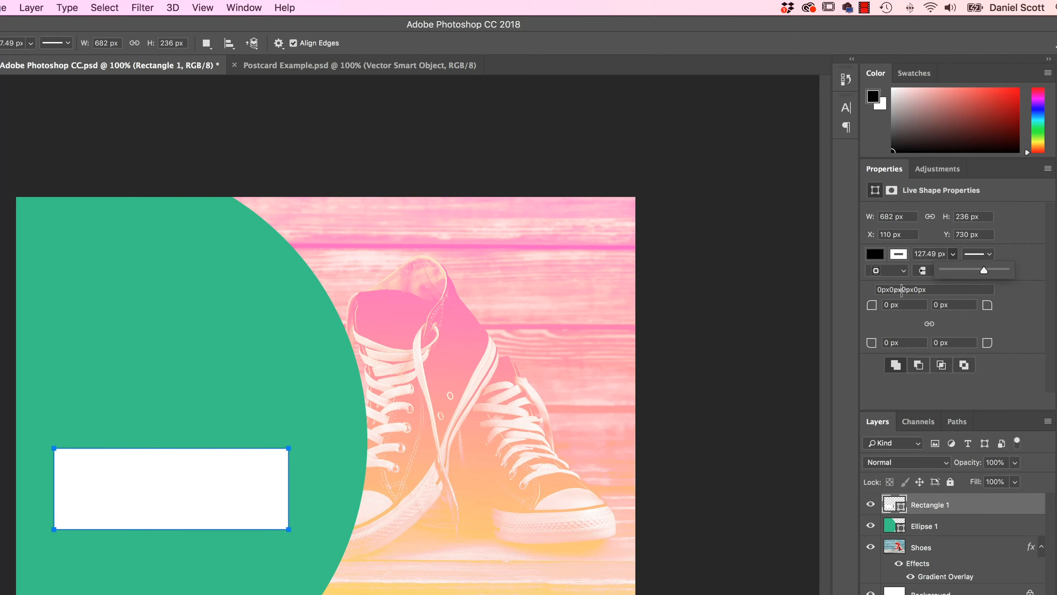
pyautogui.click(974, 274)
pyautogui.moveTo(970, 271); pyautogui.dragTo(960, 270)
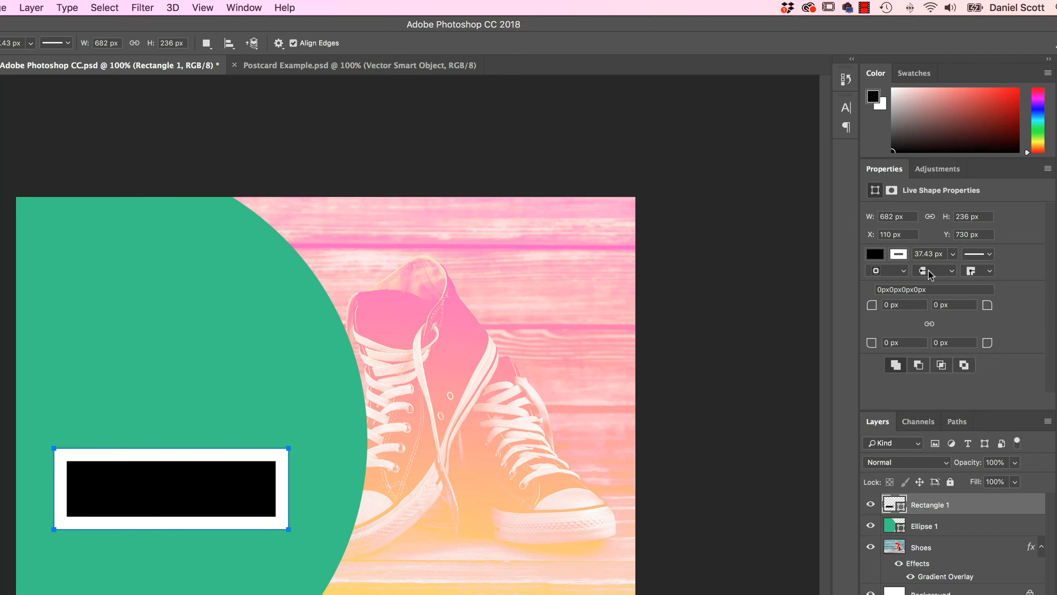
# Try centre alignment for the rectangle's stroke, and finish with the stroke aligned to the outside
pyautogui.click(976, 272)
pyautogui.click(977, 273)
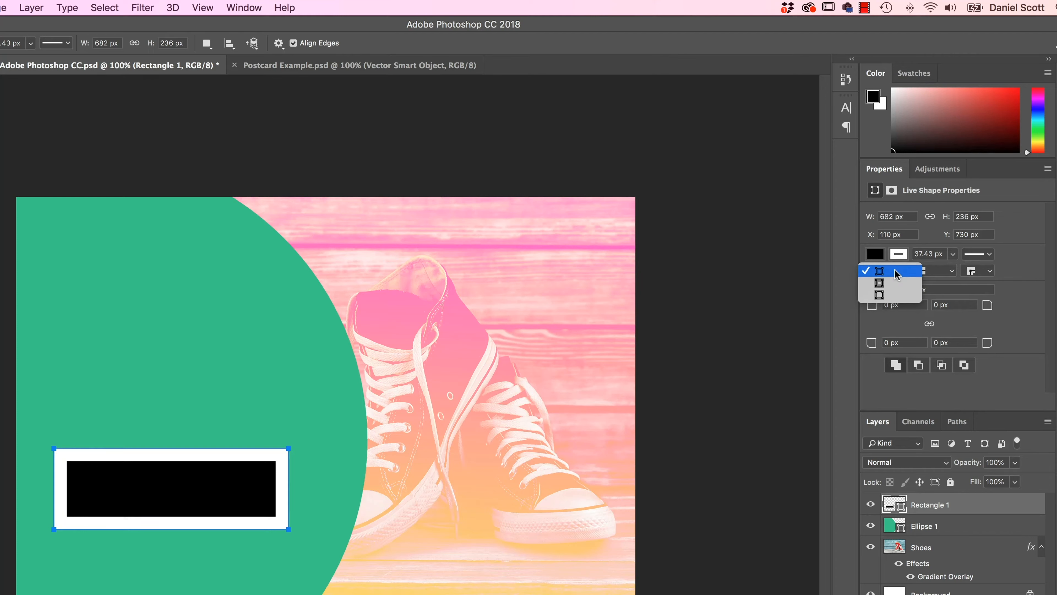
pyautogui.click(892, 284)
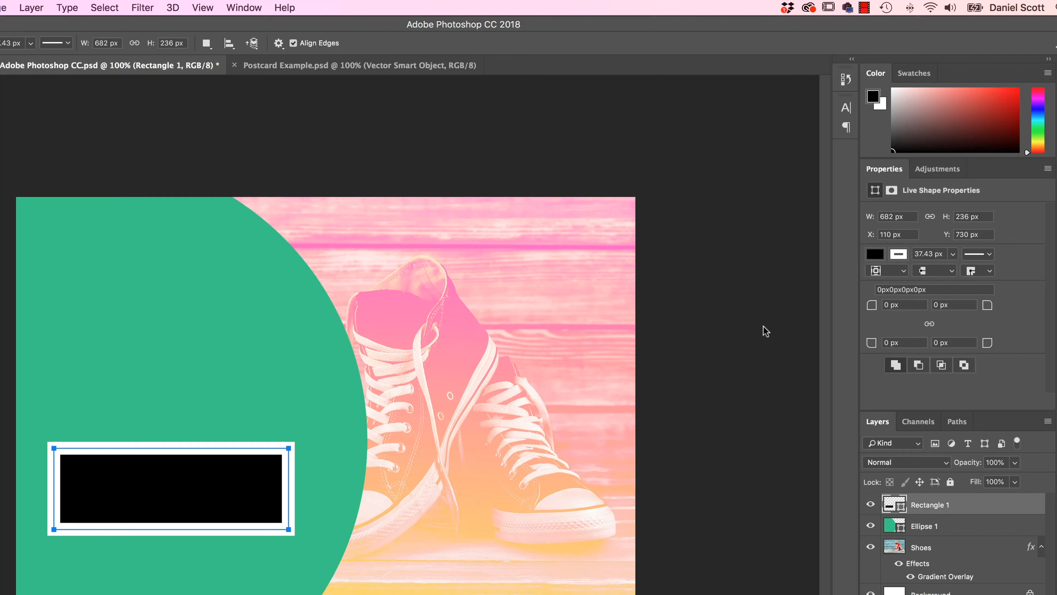
pyautogui.click(900, 272)
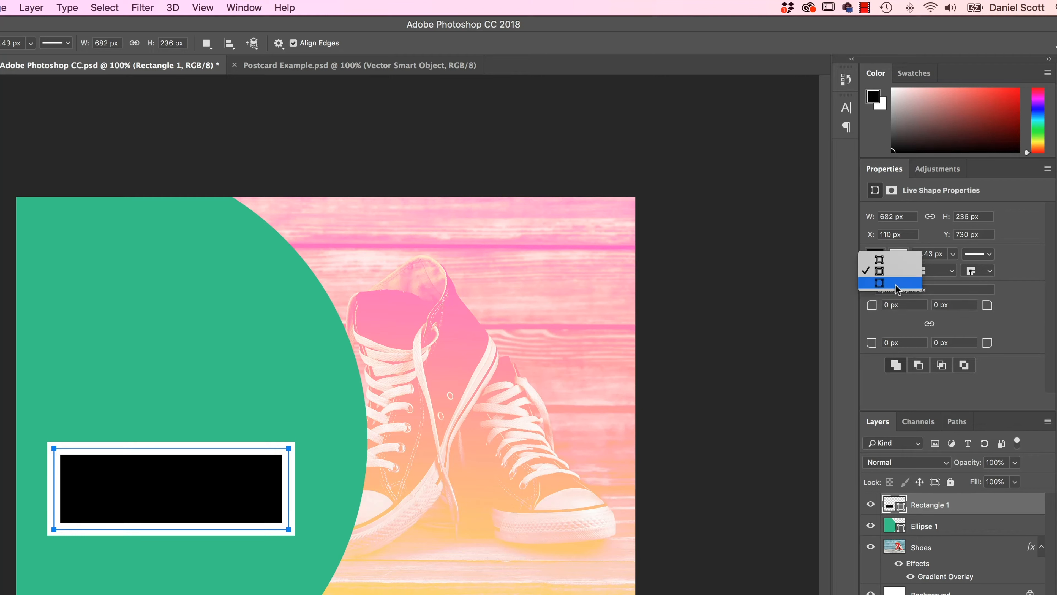
pyautogui.click(895, 284)
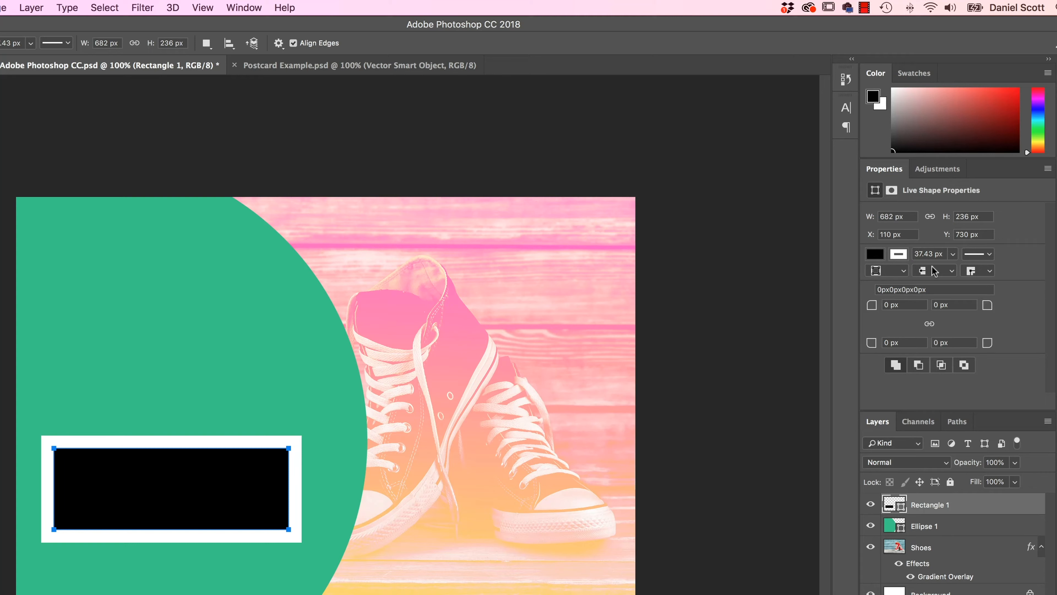
# Remove the stroke from the black rectangle
pyautogui.click(899, 254)
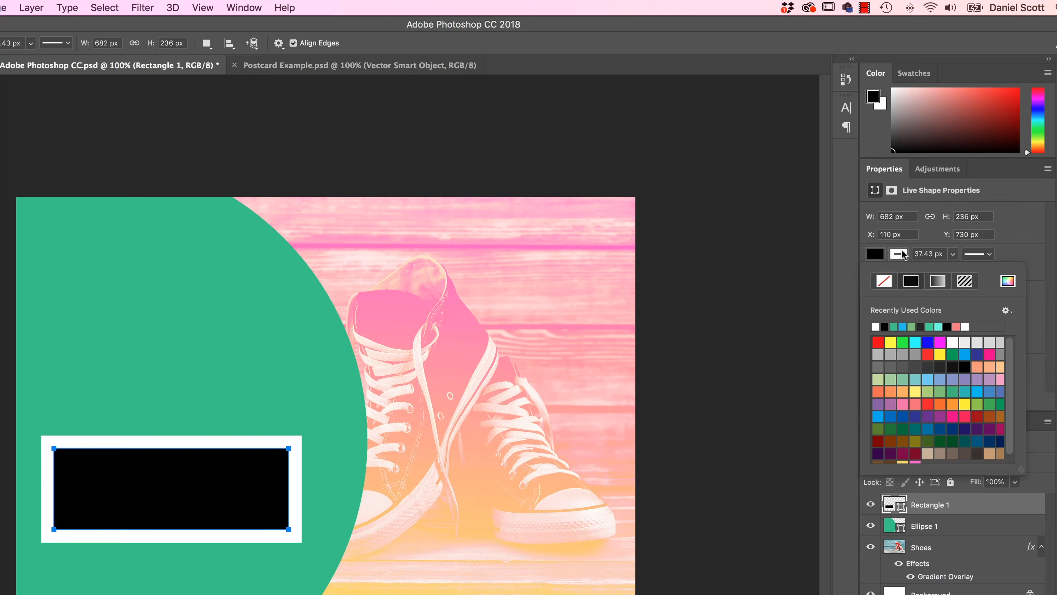
pyautogui.click(885, 281)
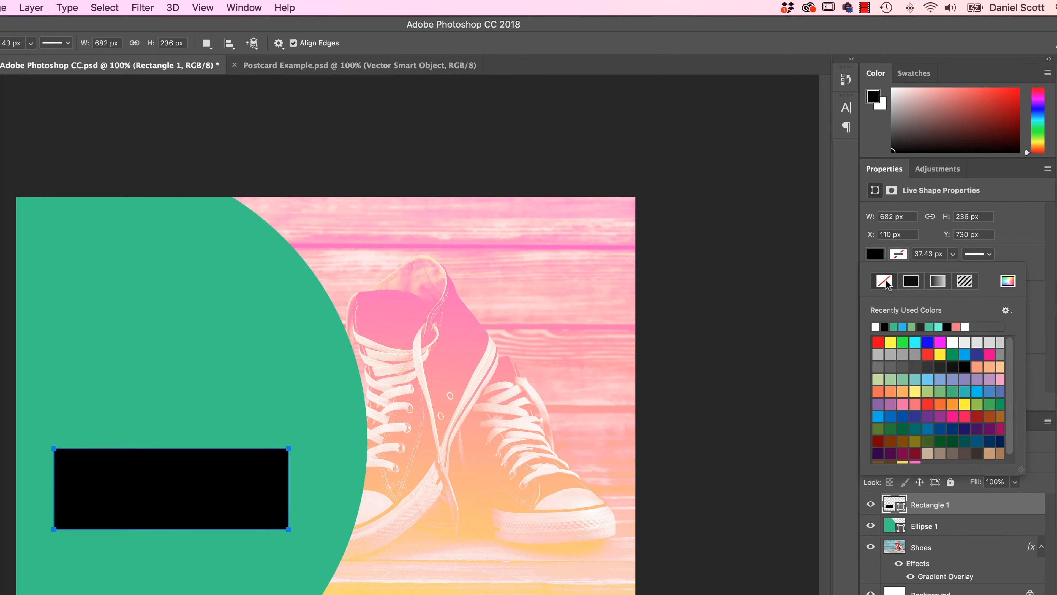
pyautogui.click(1013, 250)
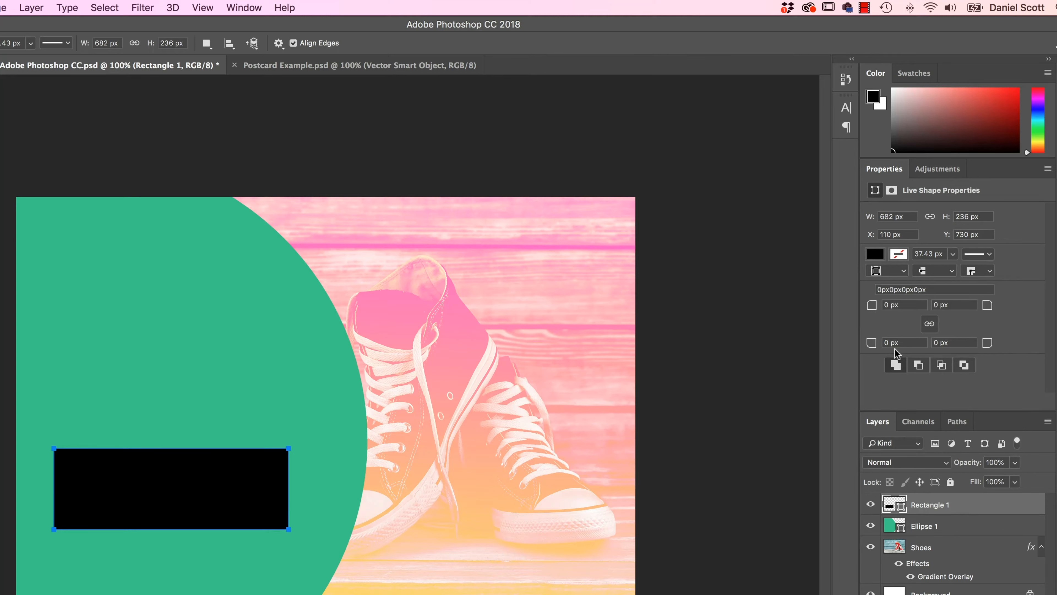
# Unlink the rectangle's corner radii and set the lower-right corner radius to 20 px
pyautogui.click(930, 324)
pyautogui.click(932, 331)
pyautogui.click(931, 325)
pyautogui.click(958, 343)
pyautogui.press('Return')
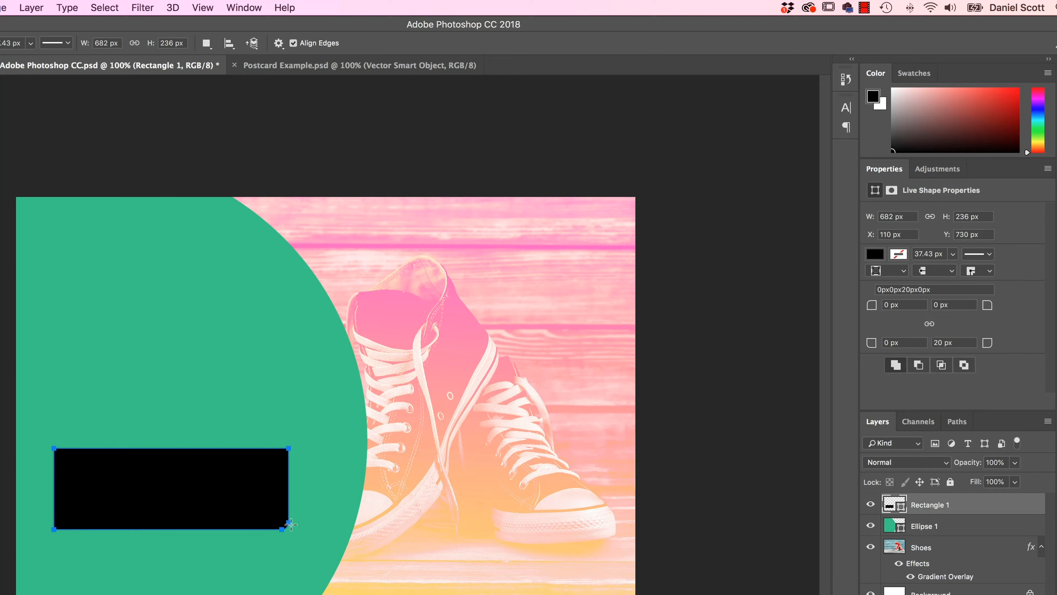
# Set the black rectangle's lower-right corner radius to 50 px and inspect the rounded corner up close
pyautogui.doubleClick(940, 341)
pyautogui.write('50')
pyautogui.press('Return')
pyautogui.press('super+plus')
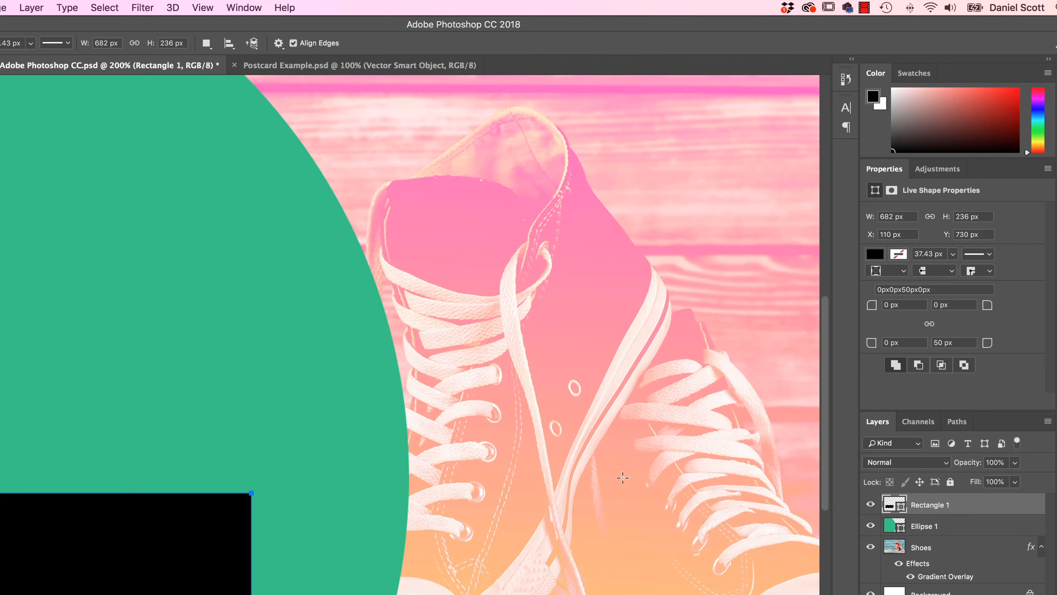
pyautogui.moveTo(603, 506); pyautogui.dragTo(826, 312)
pyautogui.moveTo(674, 371); pyautogui.dragTo(688, 334)
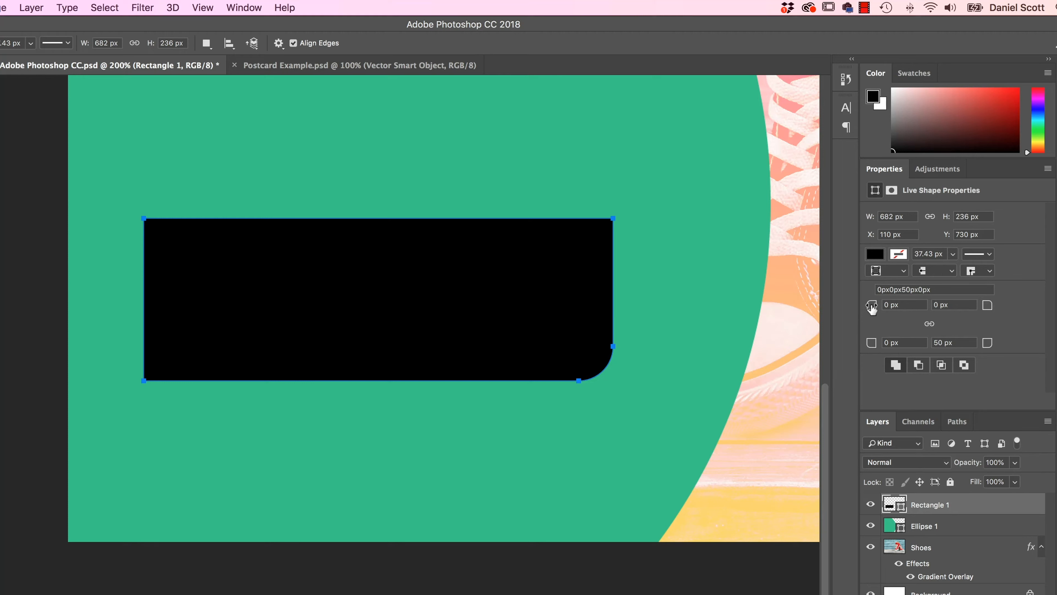
# Try rounding all the rectangle's corners together with linked radii, and return all four radii to 0 px
pyautogui.moveTo(872, 307); pyautogui.dragTo(688, 300)
pyautogui.moveTo(874, 308); pyautogui.dragTo(846, 355)
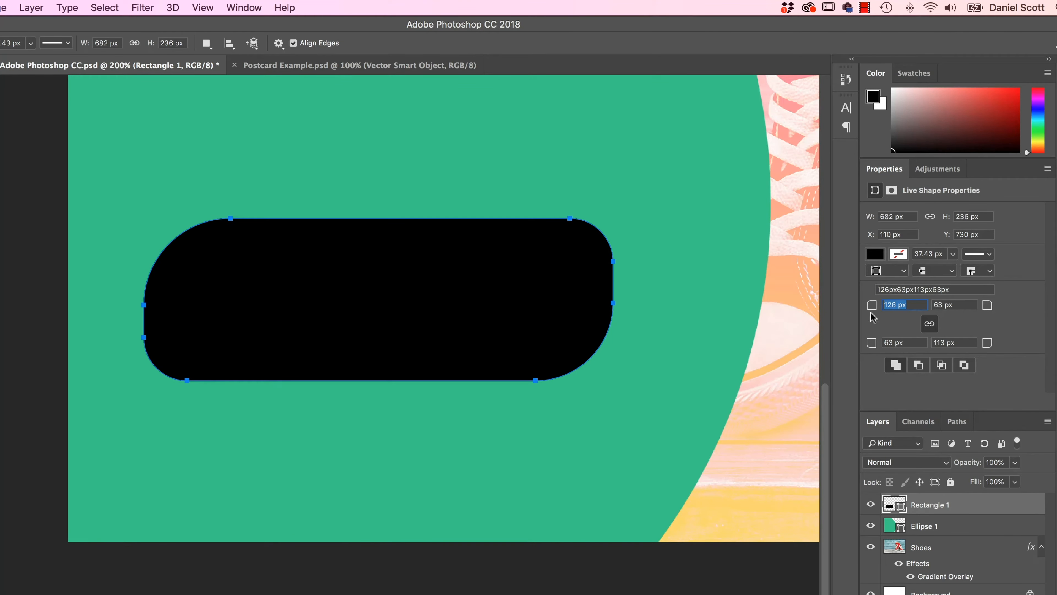
pyautogui.moveTo(873, 309); pyautogui.dragTo(651, 354)
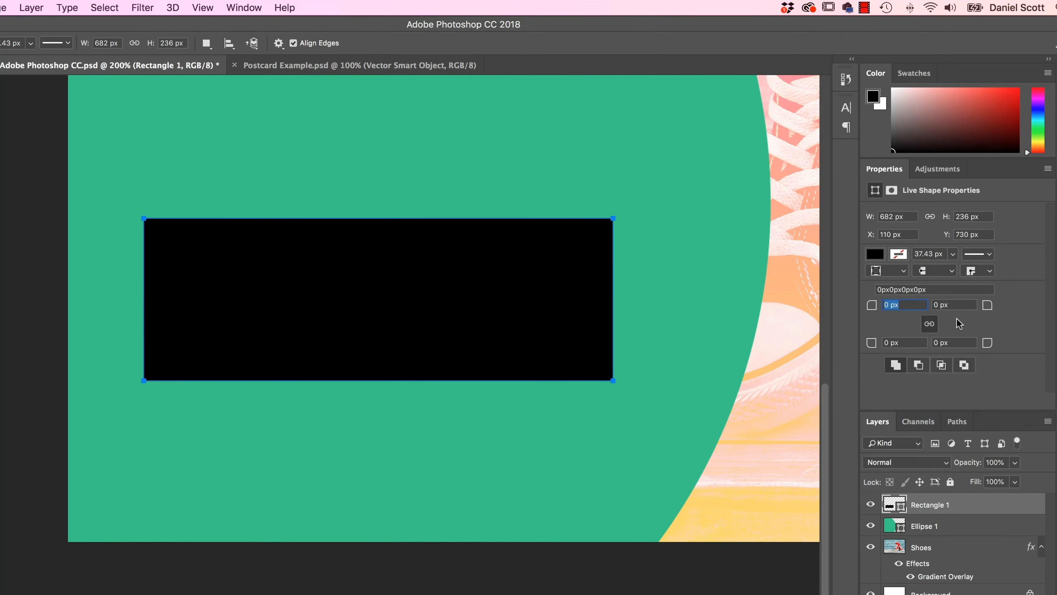
# Unlink the corner radii and round only the rectangle's lower-right corner to 67 px
pyautogui.click(929, 324)
pyautogui.moveTo(988, 346); pyautogui.dragTo(1036, 353)
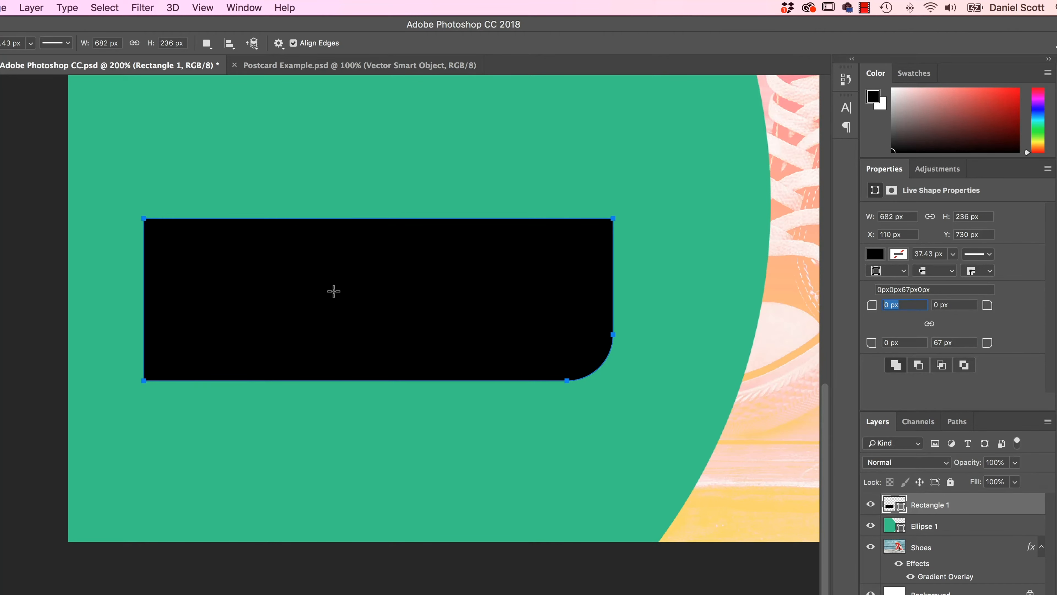
# Compare the working postcard's rectangle with the finished design in Postcard Example.psd, and return to the working document
pyautogui.click(361, 65)
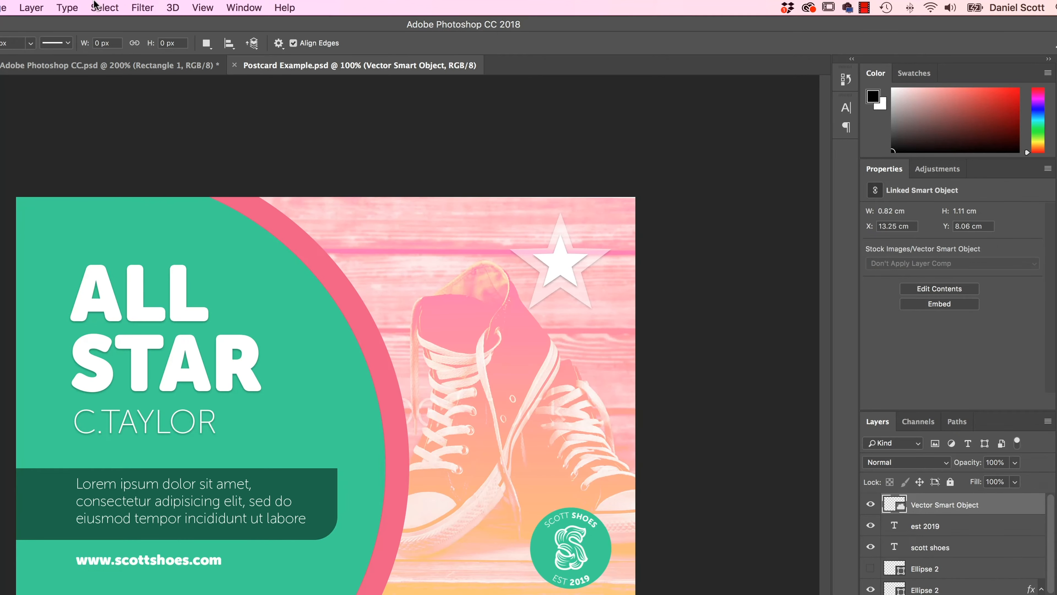
pyautogui.click(106, 65)
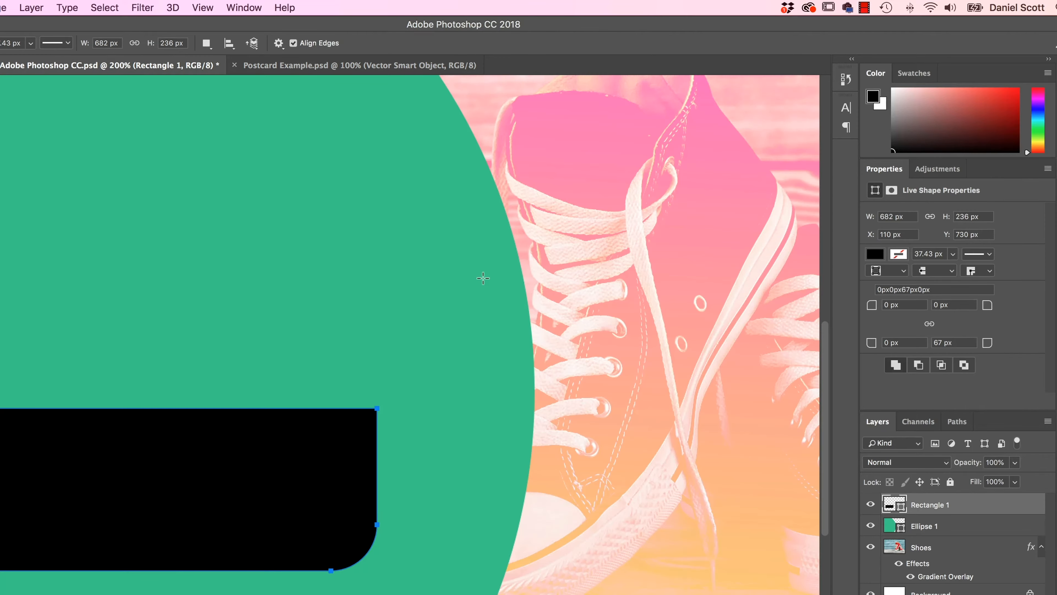
pyautogui.press('super+minus')
pyautogui.press('super+minus')
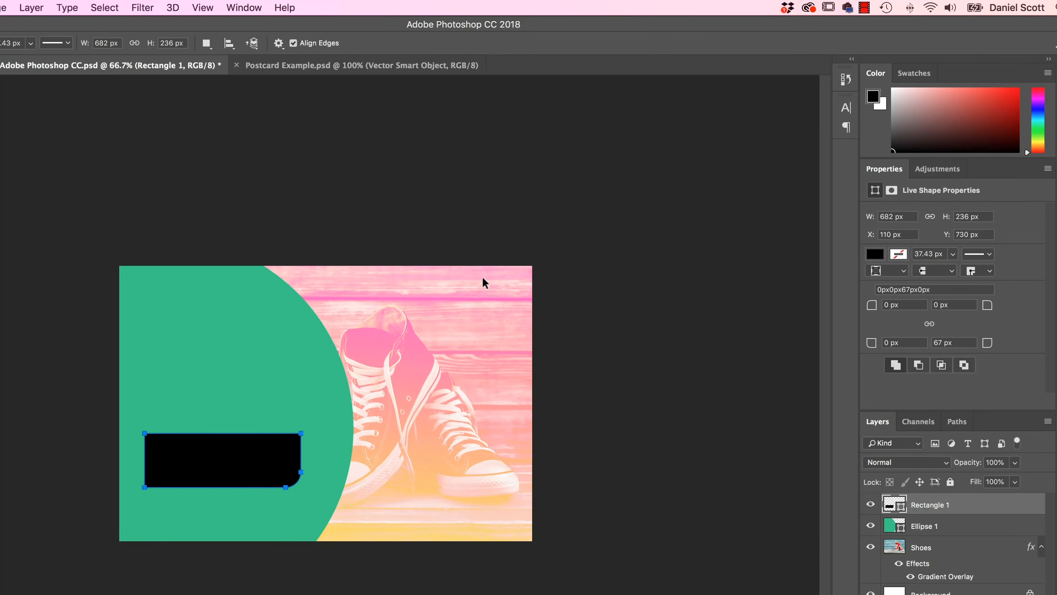
pyautogui.press('super+plus')
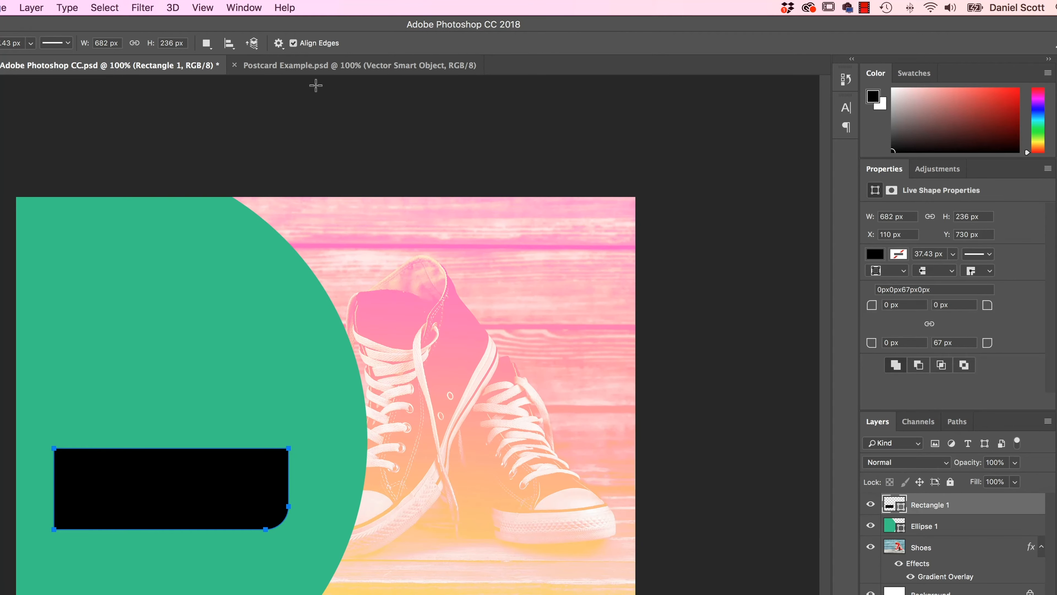
pyautogui.click(329, 65)
pyautogui.click(83, 65)
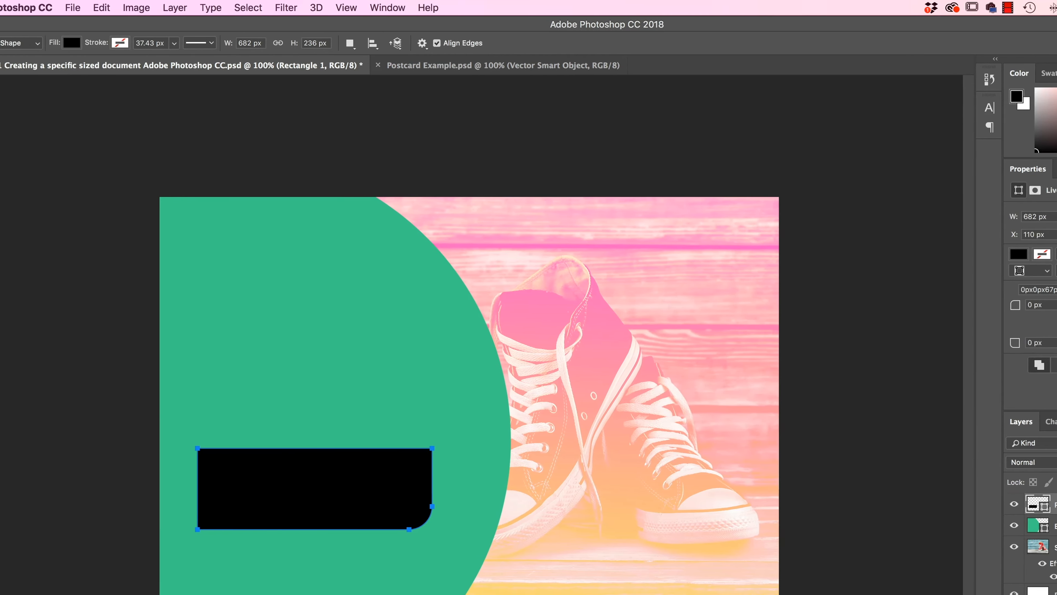
# Try drawing a five-sided polygon about 558 by 533 px over the shoes with the Polygon tool, and undo it
pyautogui.click(14, 388)
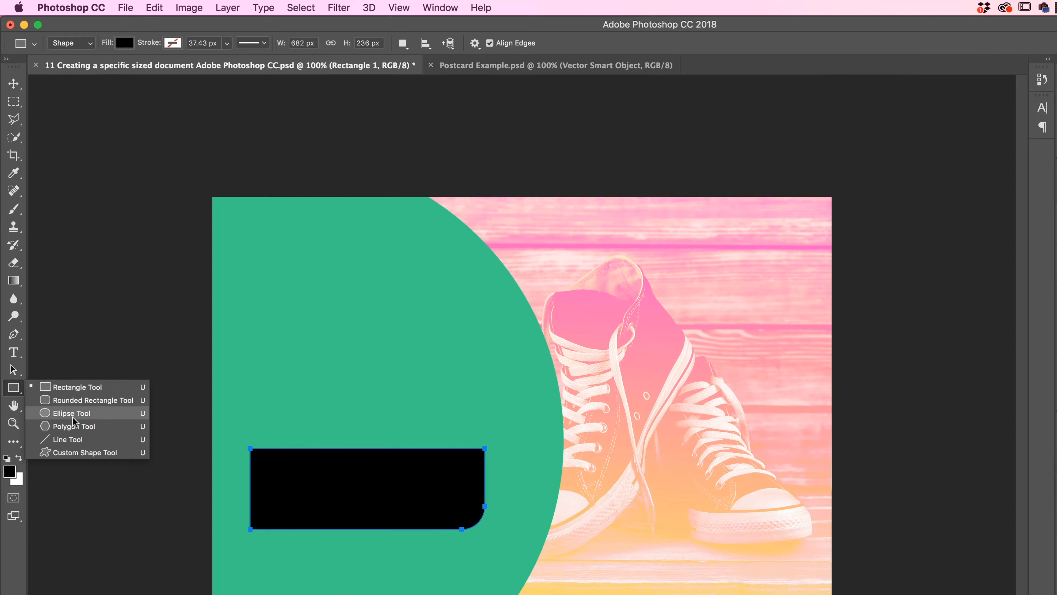
pyautogui.click(83, 426)
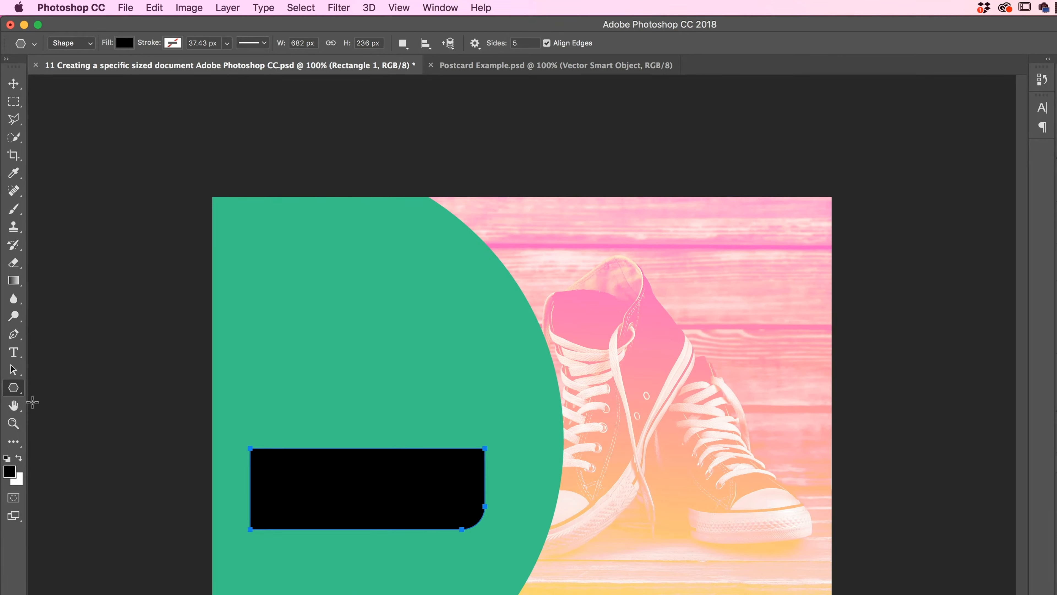
pyautogui.moveTo(606, 345); pyautogui.dragTo(540, 421)
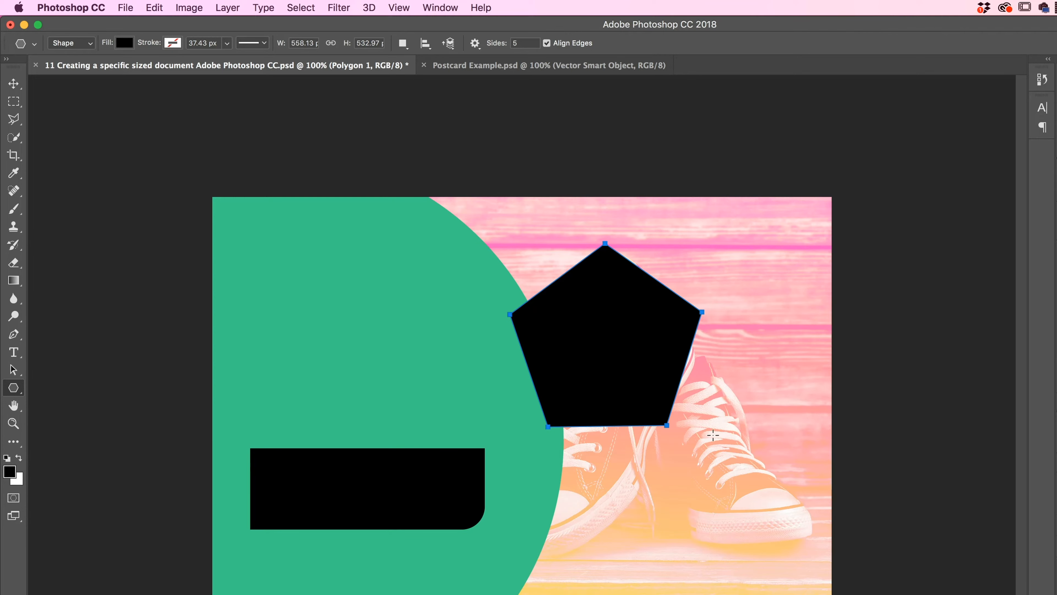
pyautogui.press('super+z')
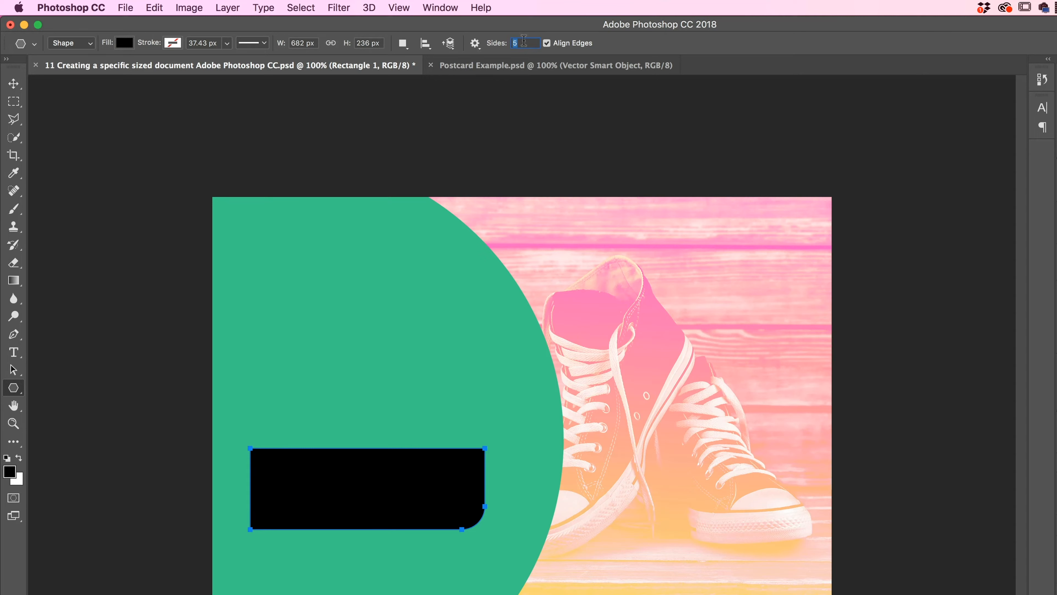
# Set the polygon to 10 sides, try drawing one about 762 by 741 px over the shoes, and undo it
pyautogui.write('10')
pyautogui.moveTo(555, 362); pyautogui.dragTo(666, 433)
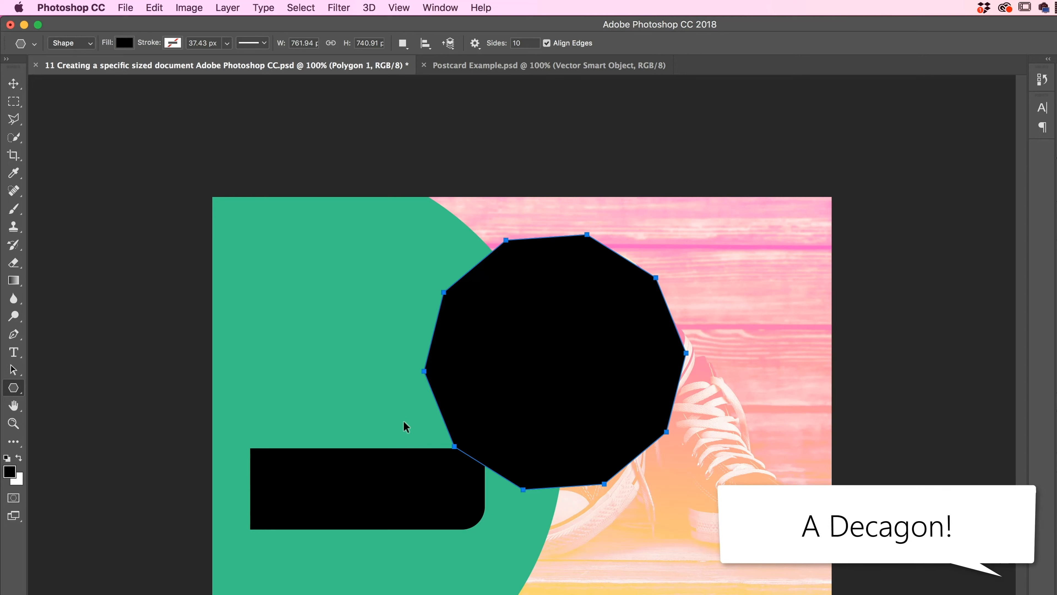
pyautogui.press('super+z')
# Step backward through the history past the rectangle's corner rounding, and step forward to restore it
pyautogui.click(154, 7)
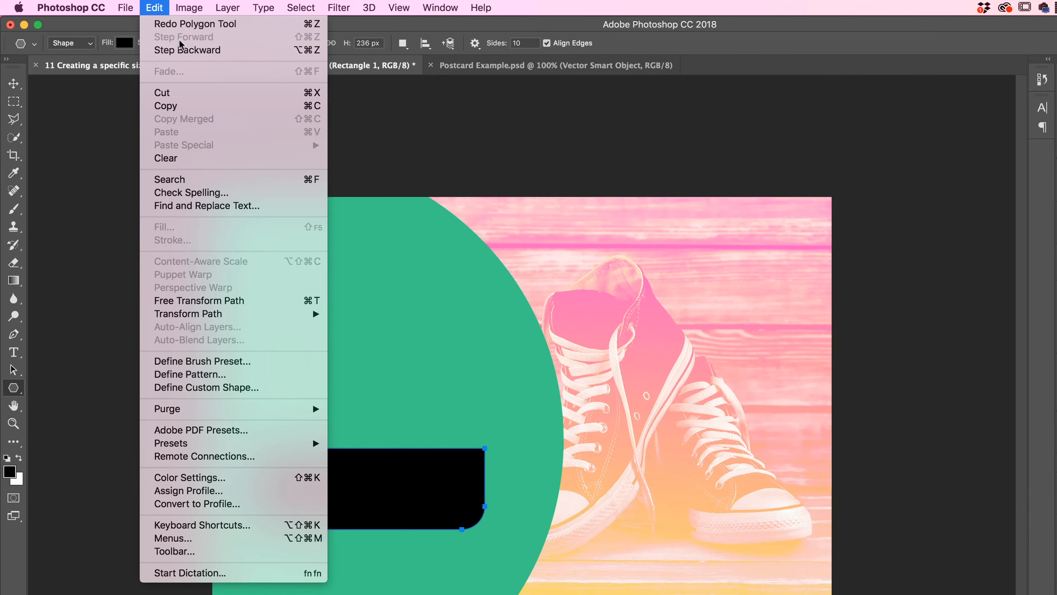
pyautogui.click(298, 50)
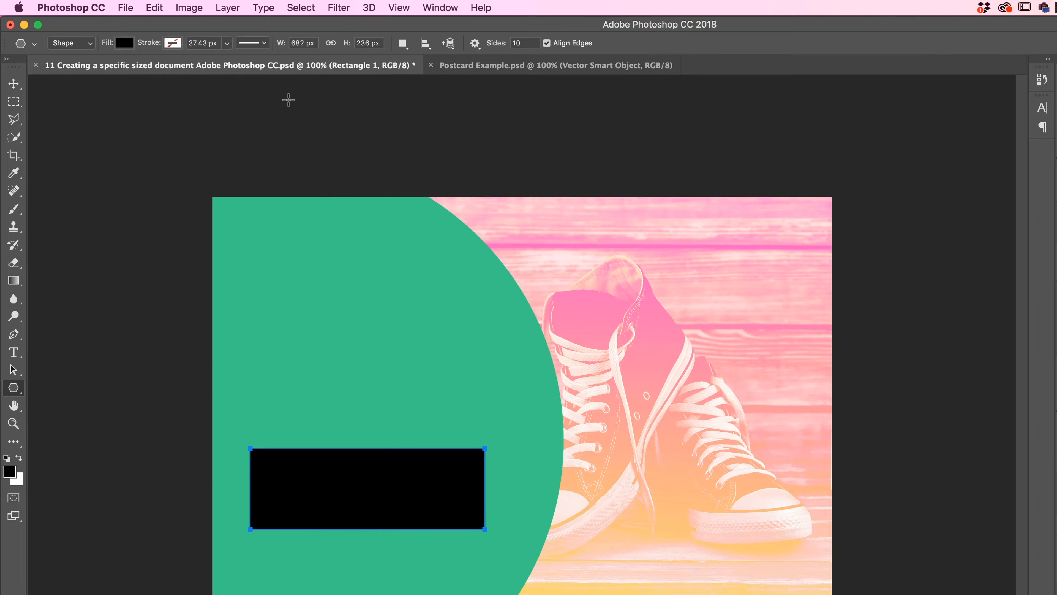
pyautogui.press('shift+super+z')
pyautogui.click(160, 6)
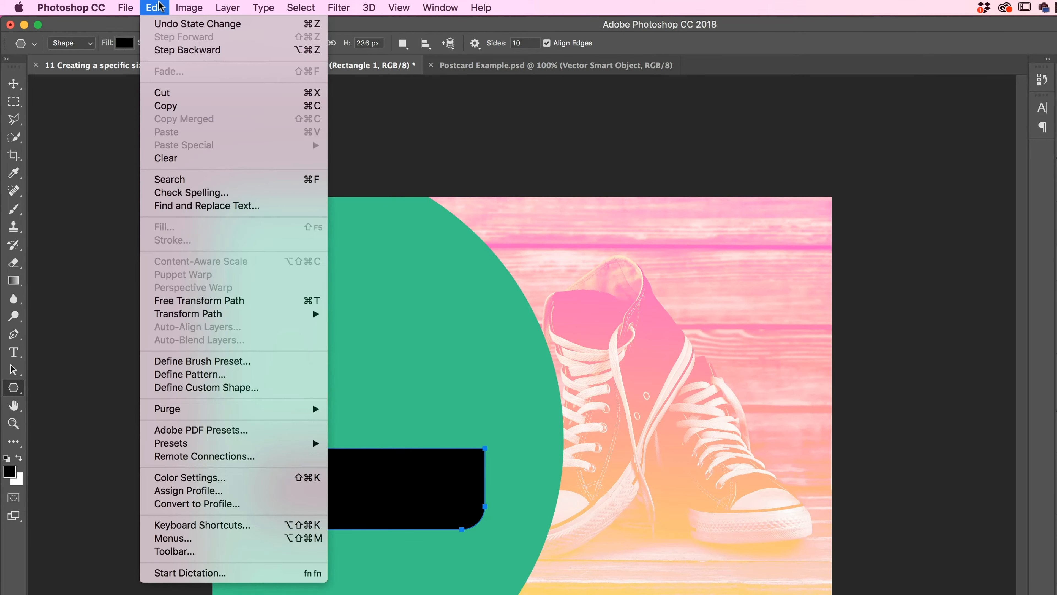
pyautogui.click(195, 54)
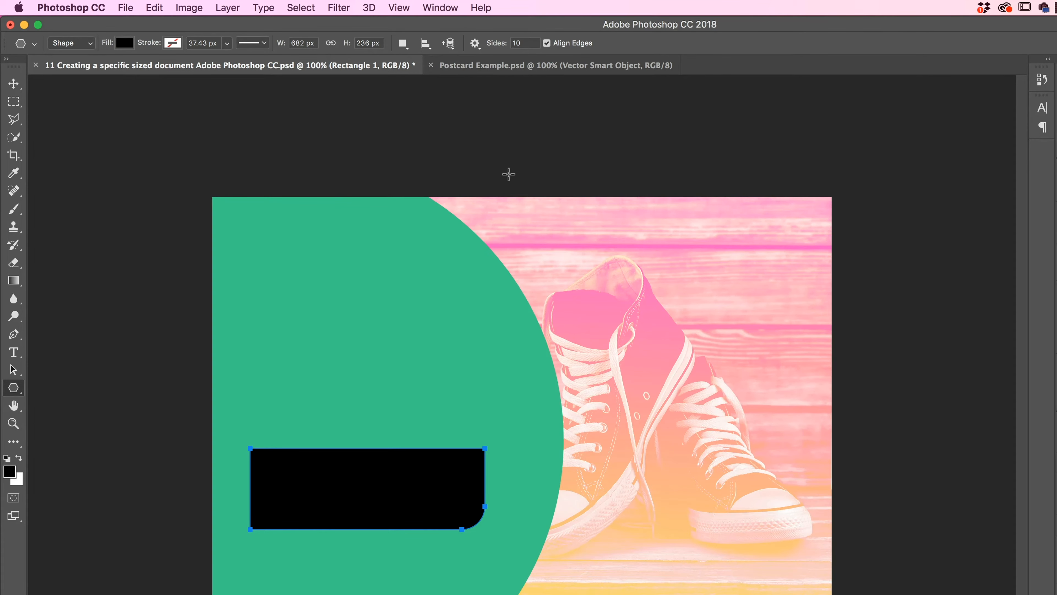
# Set the Polygon tool to 5 sides and enable its Star option
pyautogui.doubleClick(515, 46)
pyautogui.write('5')
pyautogui.click(475, 44)
pyautogui.click(431, 142)
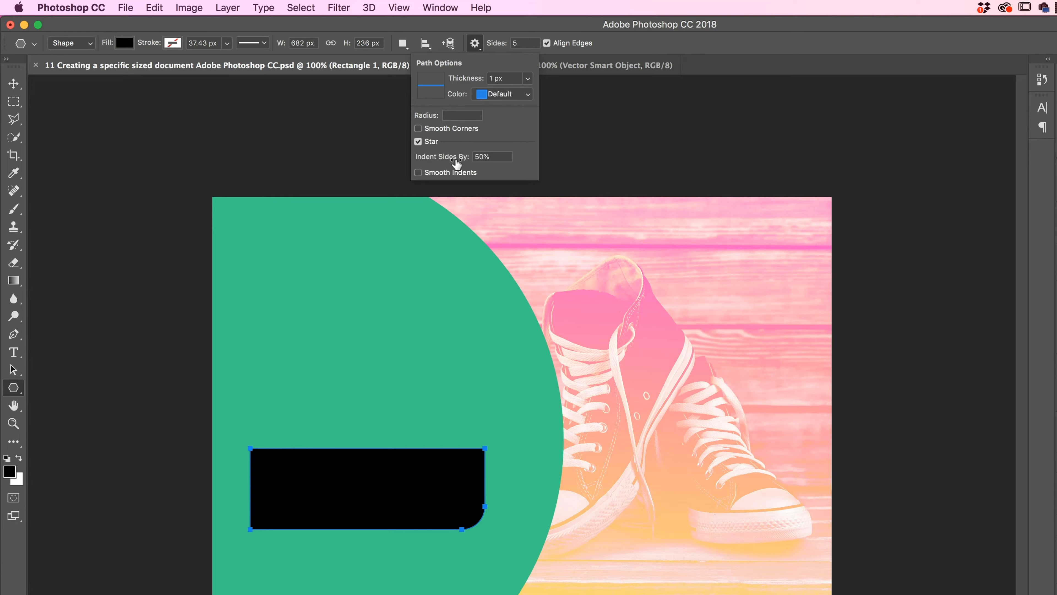
pyautogui.click(510, 29)
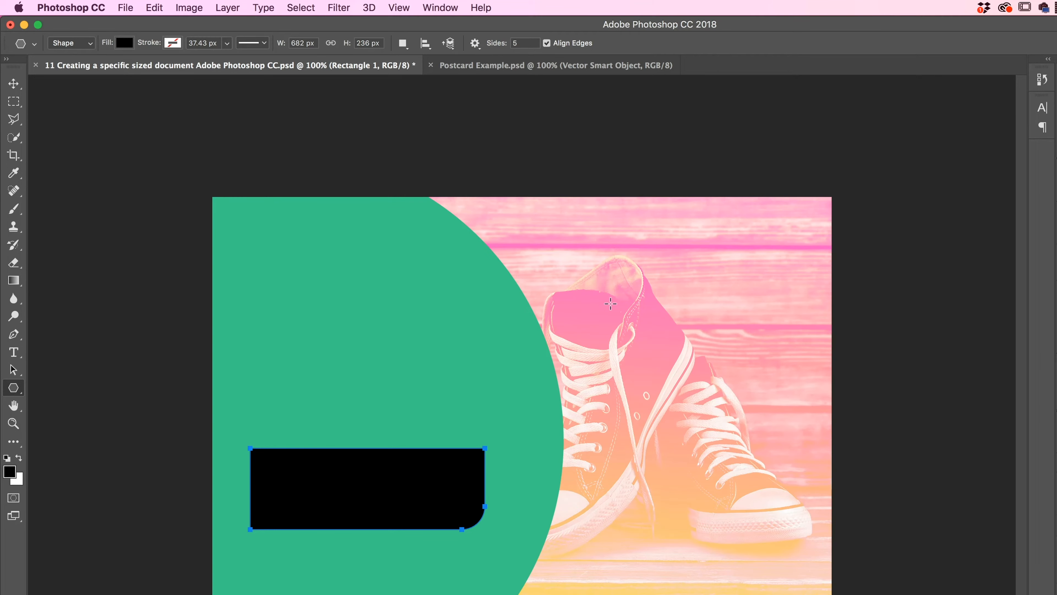
# Try drawing a five-pointed star about 549 by 527 px over the shoes, and undo it
pyautogui.moveTo(611, 303); pyautogui.dragTo(645, 407)
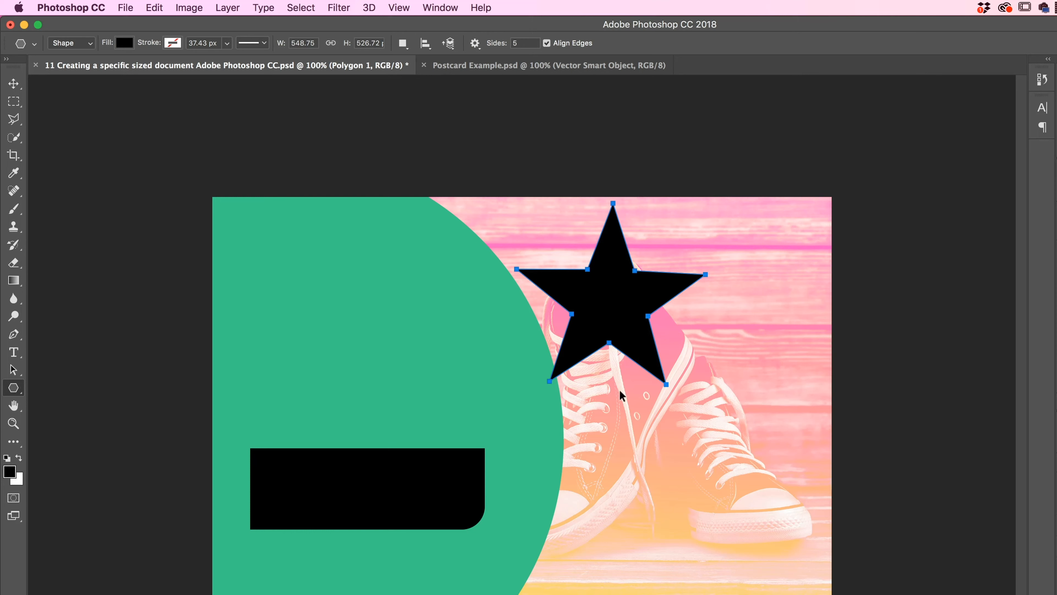
pyautogui.press('super+z')
# Draw a starburst about 511 by 511 px over the shoes, using 50 sides indented by 15%
pyautogui.click(475, 43)
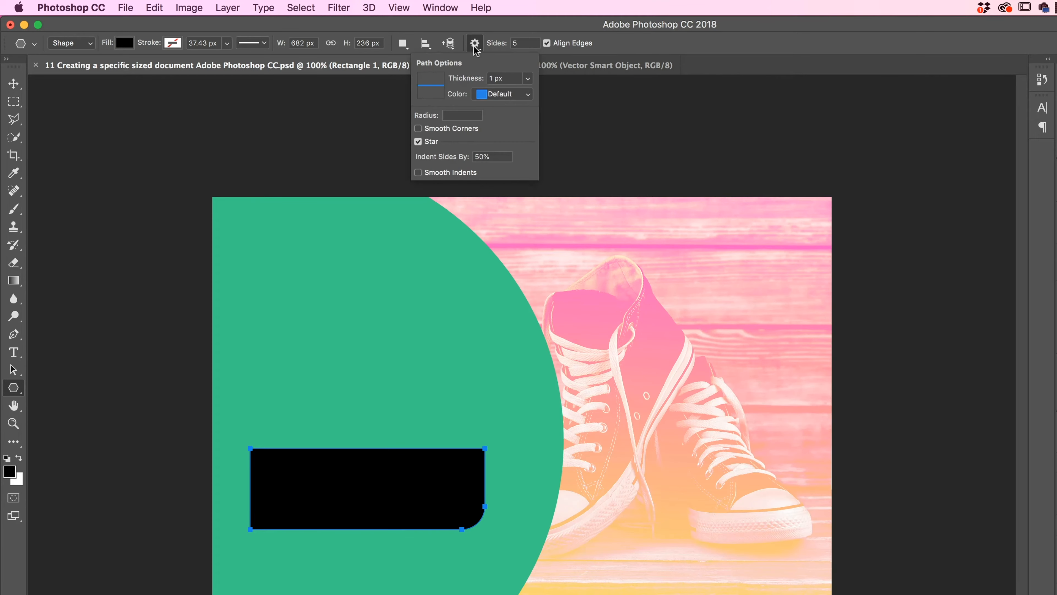
pyautogui.moveTo(490, 157); pyautogui.dragTo(461, 151)
pyautogui.write('15')
pyautogui.click(504, 48)
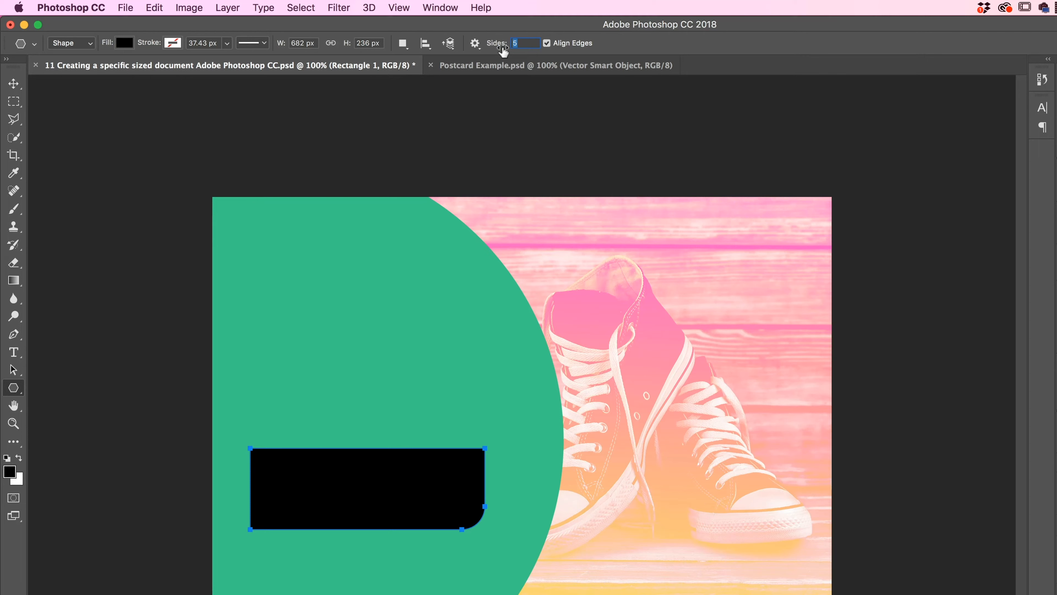
pyautogui.write('50')
pyautogui.moveTo(699, 342); pyautogui.dragTo(747, 417)
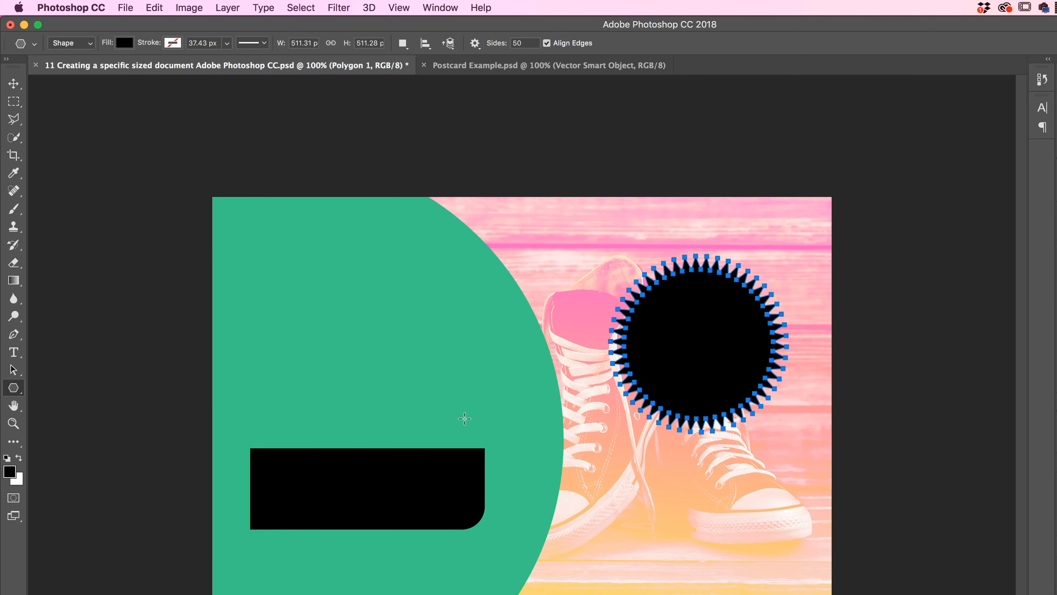
# Move the black starburst towards the green circle's edge with the Move tool, and delete it
pyautogui.click(14, 84)
pyautogui.click(125, 162)
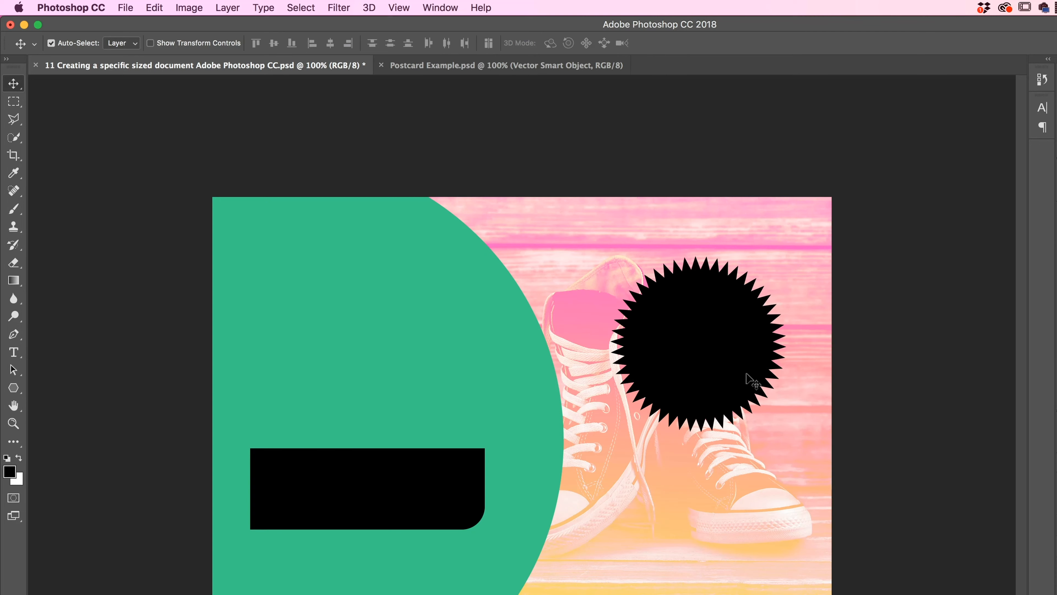
pyautogui.moveTo(691, 339); pyautogui.dragTo(599, 325)
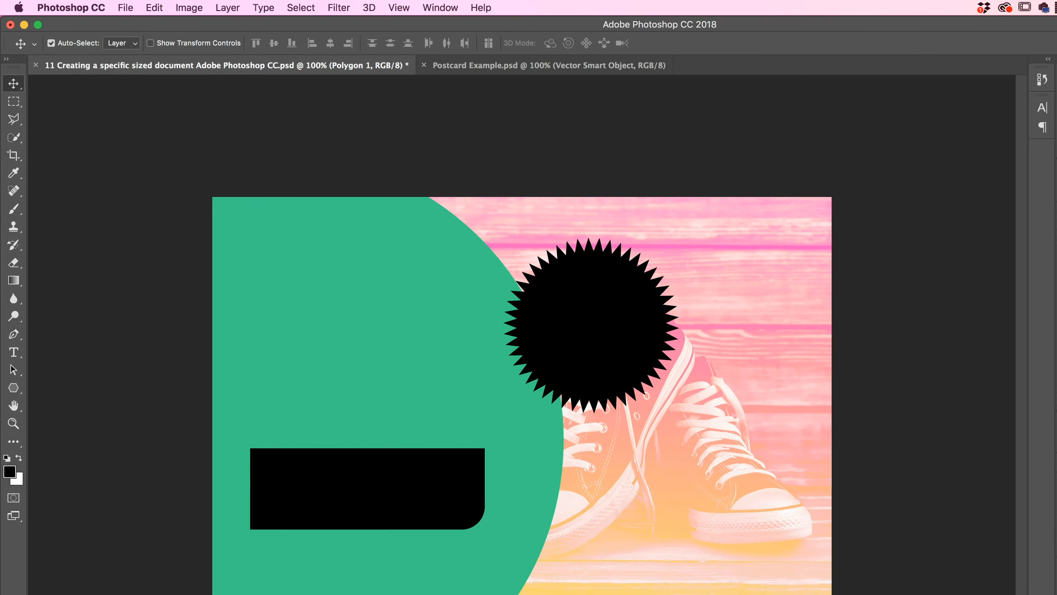
pyautogui.press('Delete')
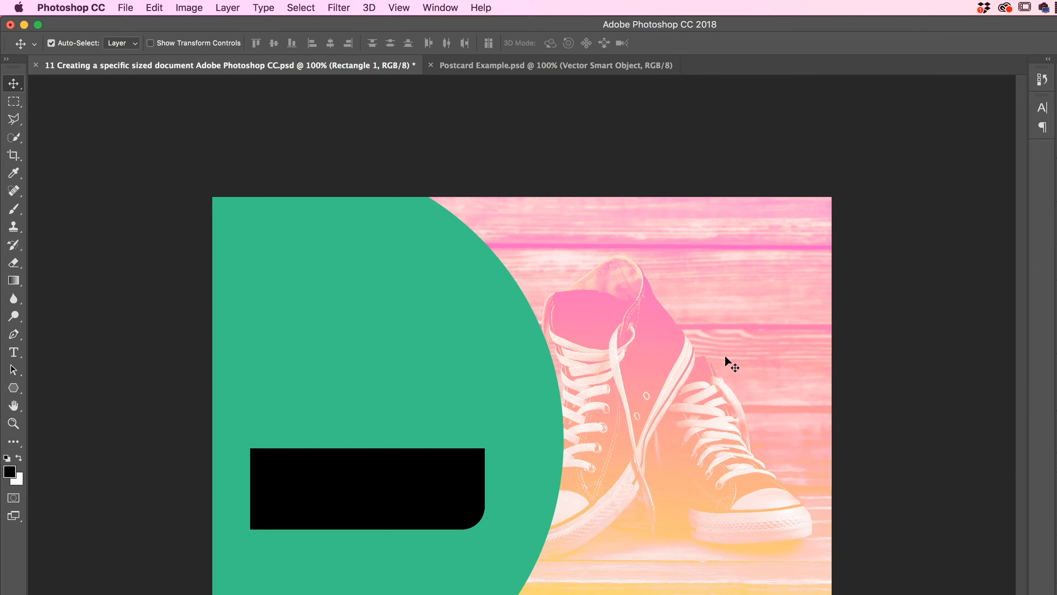
# Set the Polygon tool to 5 sides, keeping Star enabled, with the sides indented by 50%
pyautogui.click(13, 387)
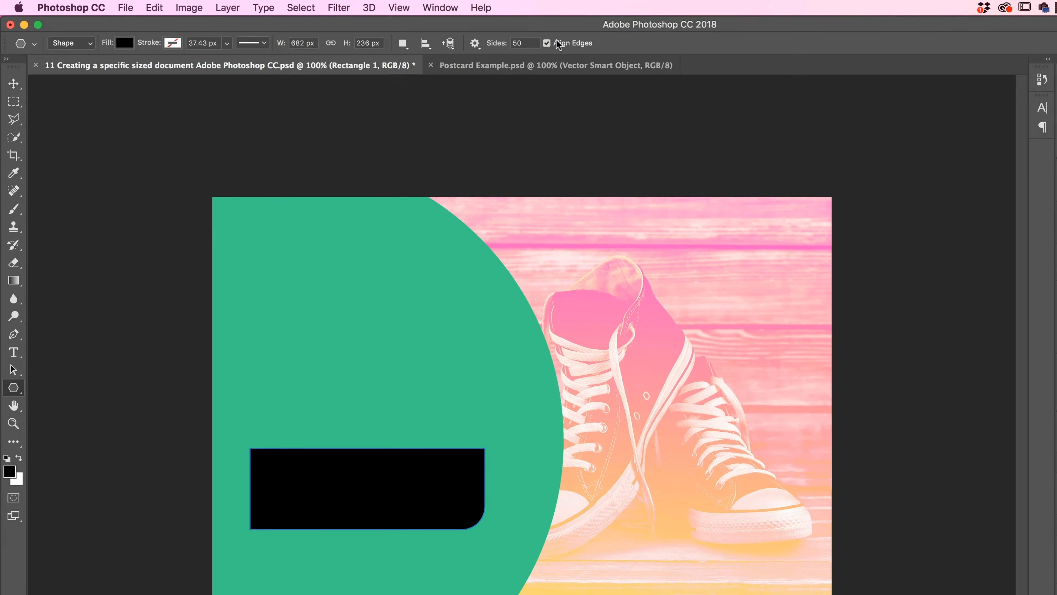
pyautogui.click(493, 38)
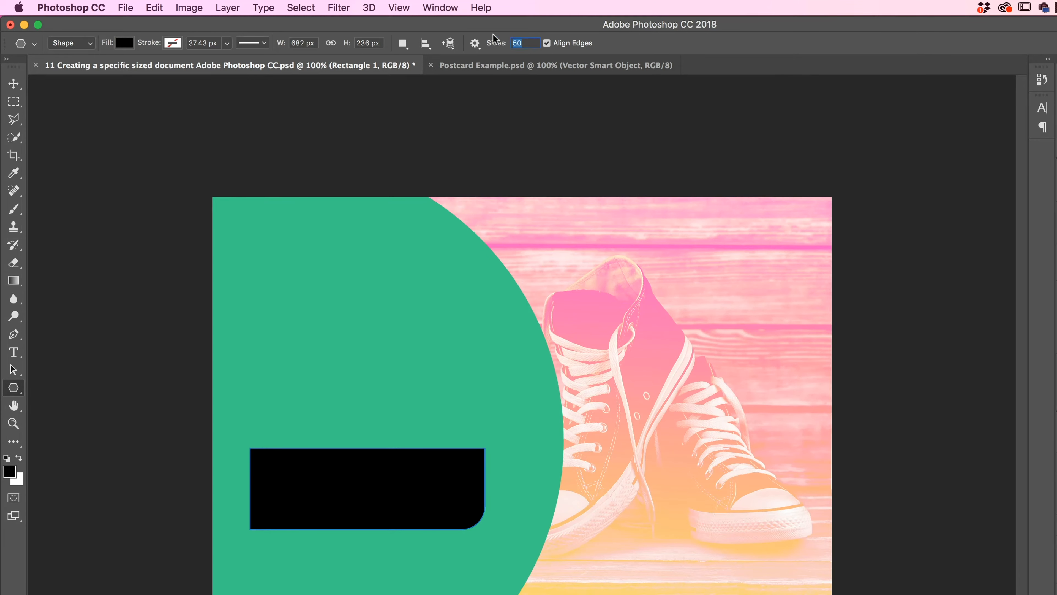
pyautogui.click(474, 43)
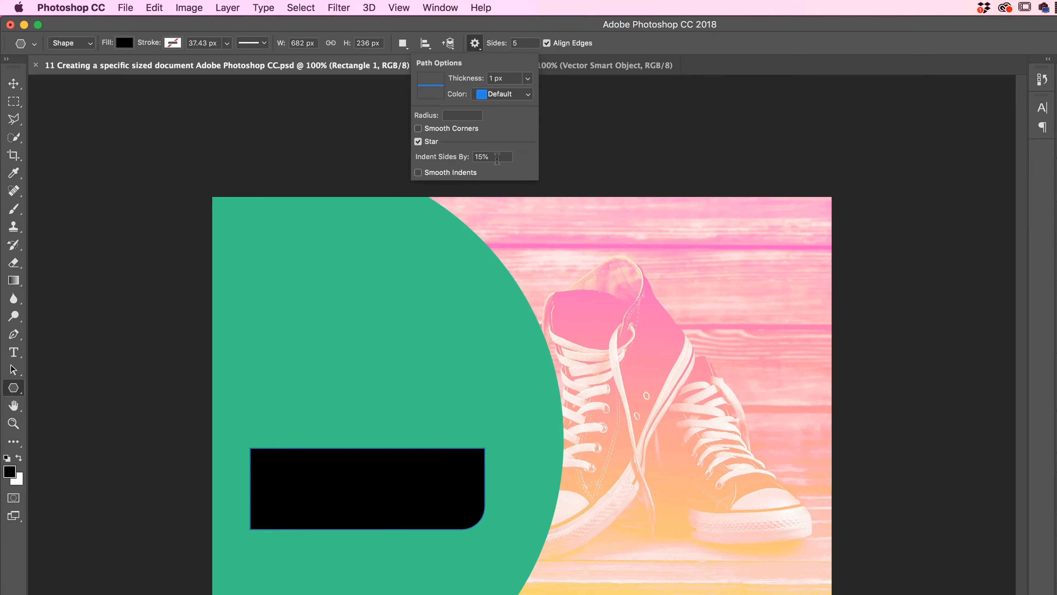
pyautogui.click(451, 150)
pyautogui.write('50')
pyautogui.click(478, 43)
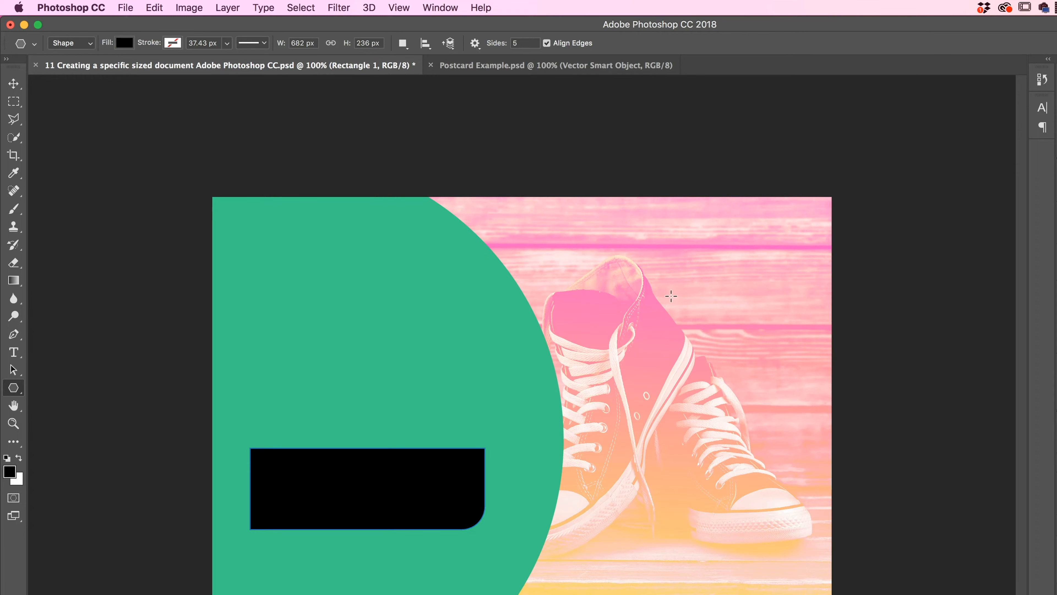
# Draw an upright five-pointed star about 423 by 403 px over the shoes, undoing the first attempt
pyautogui.moveTo(671, 296); pyautogui.dragTo(689, 244)
pyautogui.press('super+z')
pyautogui.moveTo(658, 312); pyautogui.dragTo(628, 235)
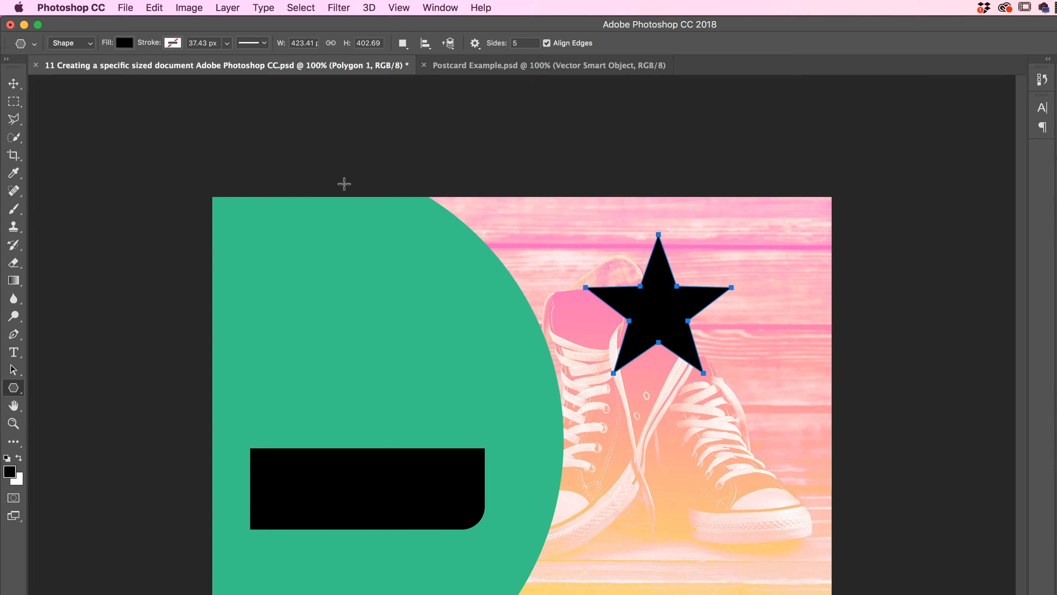
# Fill the star with white and move it into the photo's upper-right area above the shoes
pyautogui.click(124, 42)
pyautogui.click(57, 115)
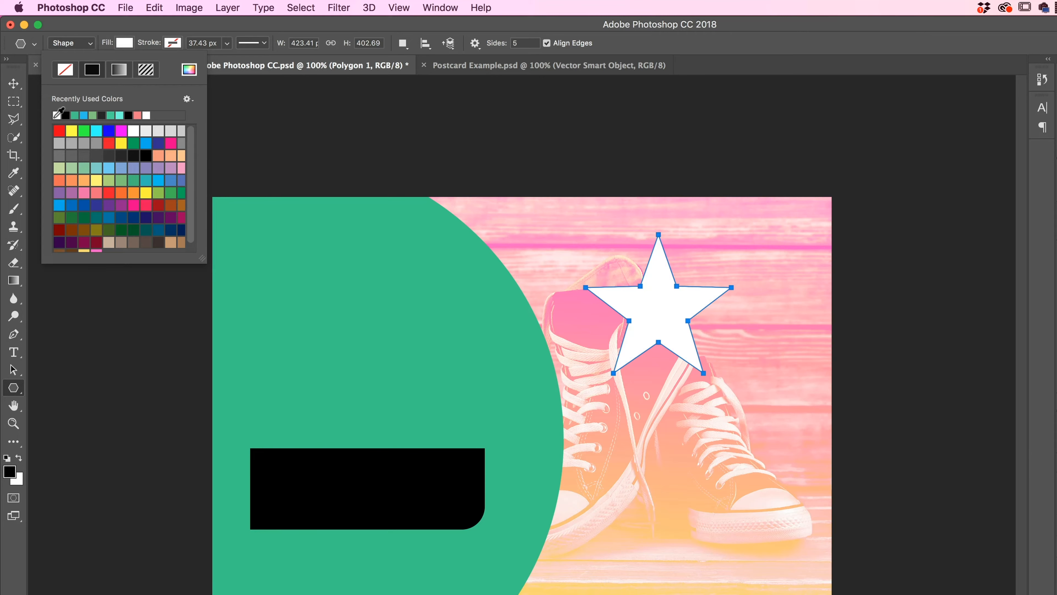
pyautogui.press('Return')
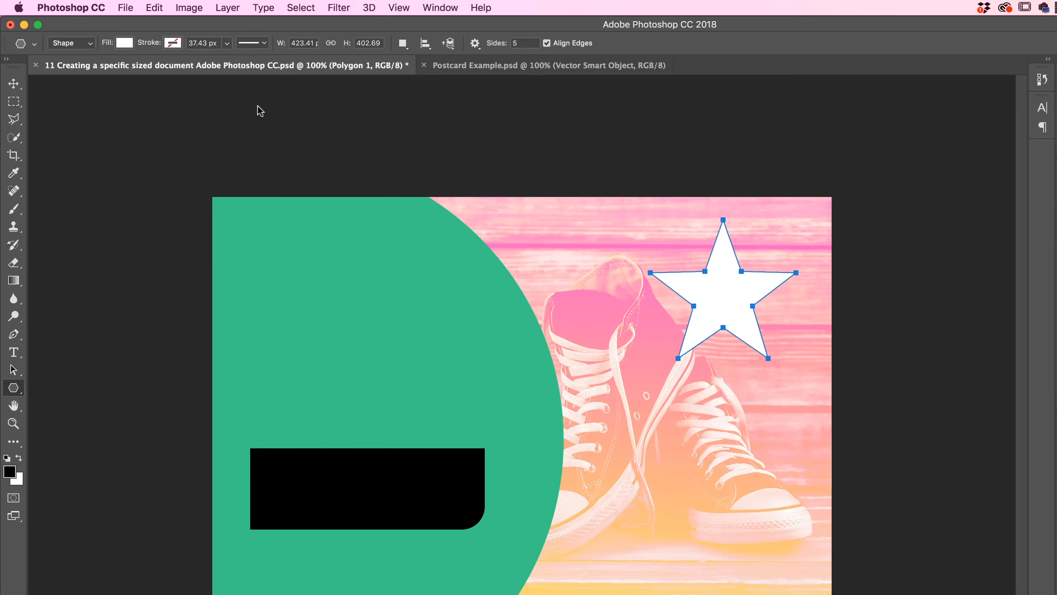
pyautogui.click(14, 84)
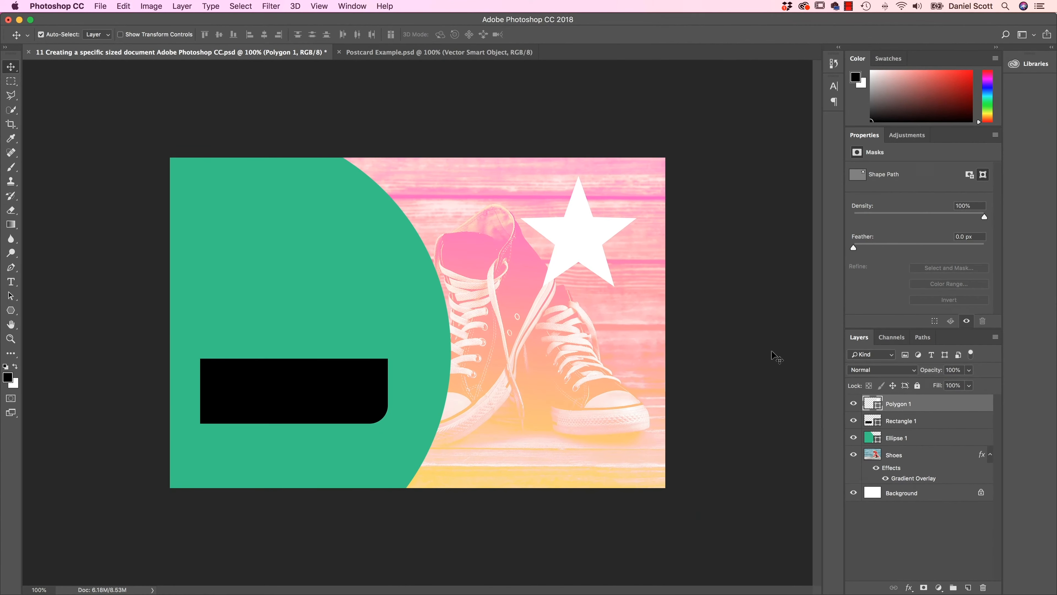
pyautogui.moveTo(574, 237); pyautogui.dragTo(581, 236)
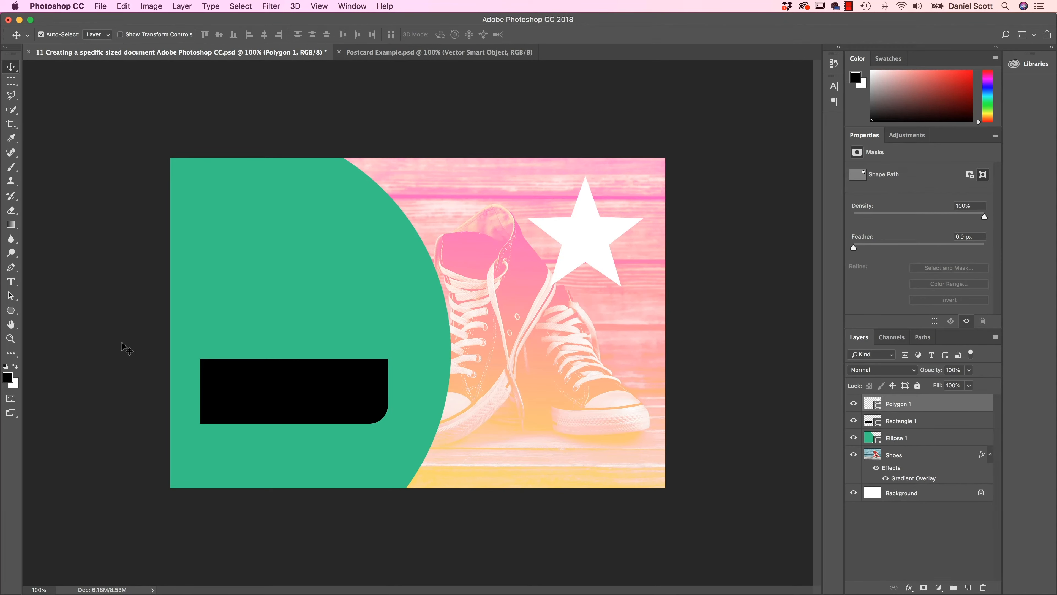
# Check the white star's shape options with the Polygon tool, and compare the design with Postcard Example.psd
pyautogui.click(12, 311)
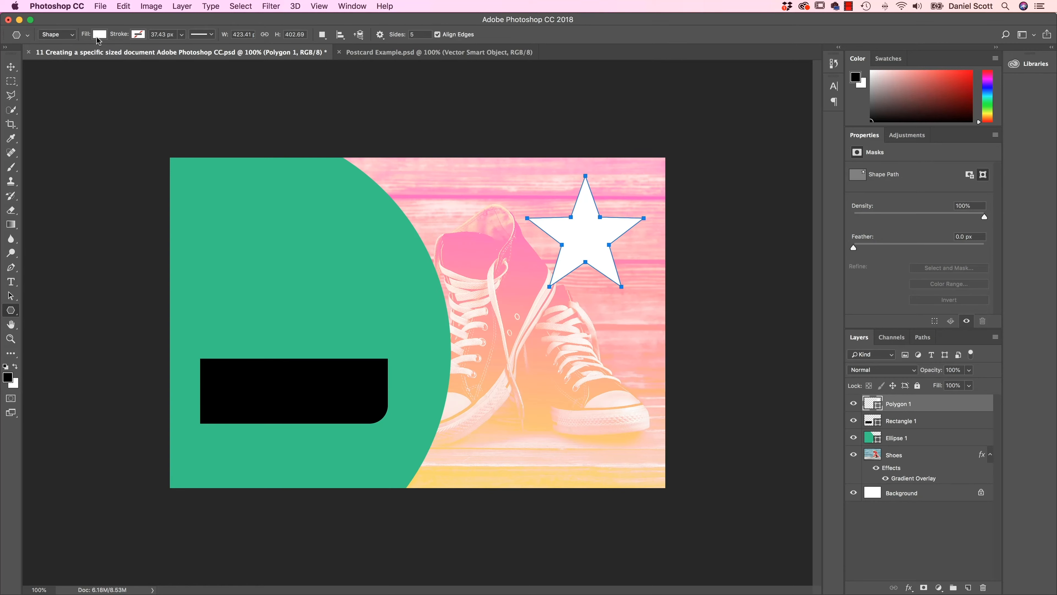
pyautogui.click(12, 69)
pyautogui.click(433, 52)
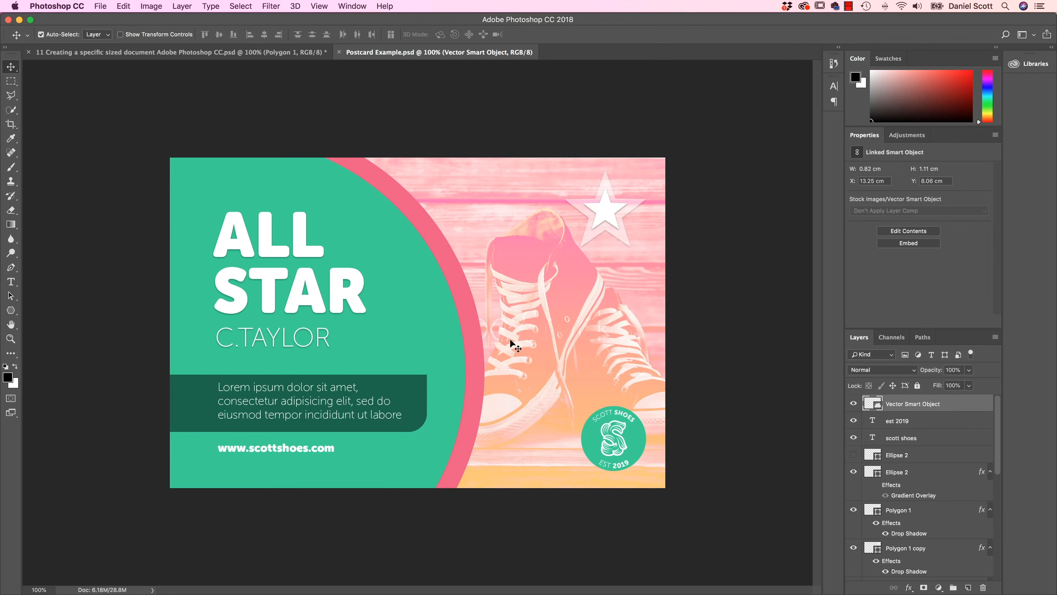
pyautogui.click(262, 52)
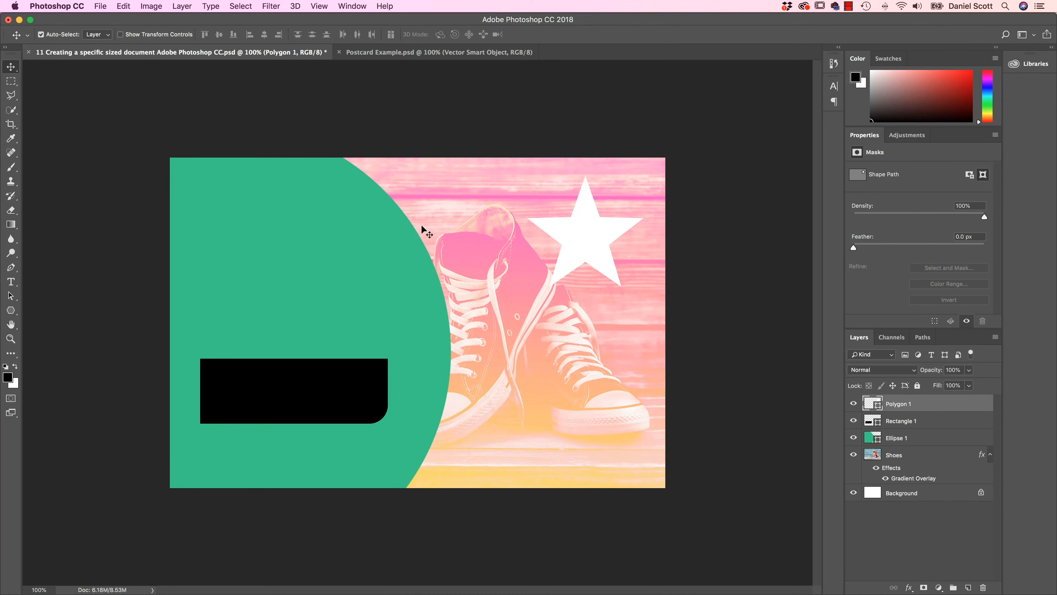
# Scale the white star down proportionally to about 62% with Free Transform and place it near the photo's upper-right corner
pyautogui.click(125, 6)
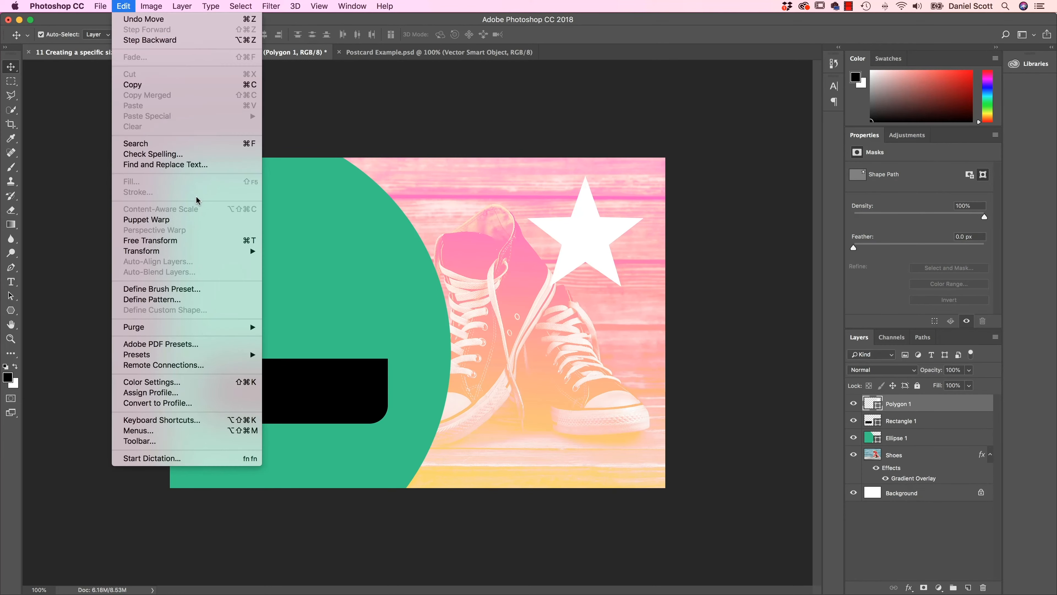
pyautogui.moveTo(198, 250)
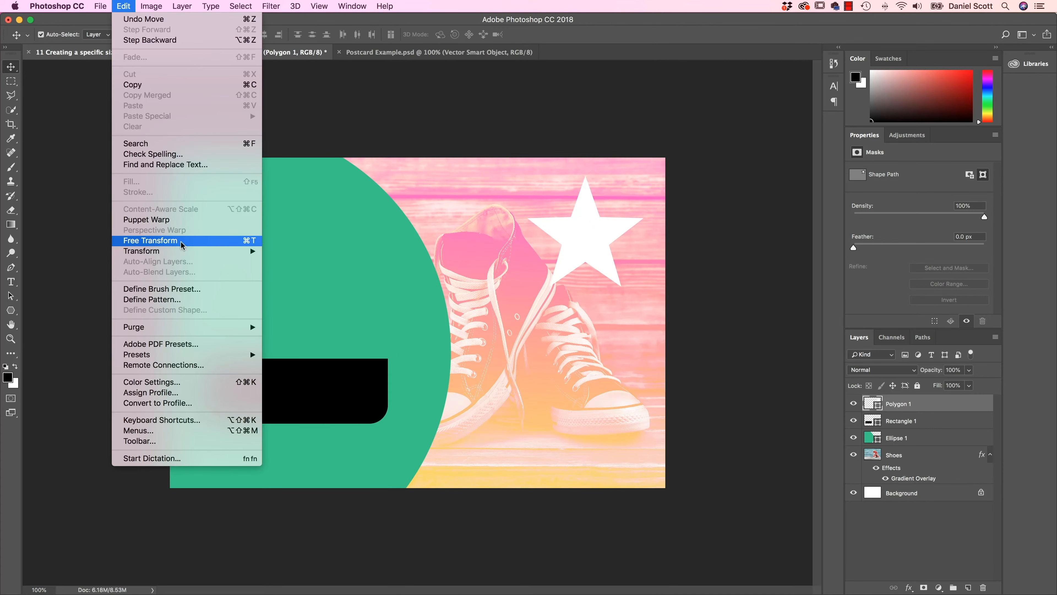
pyautogui.moveTo(263, 252)
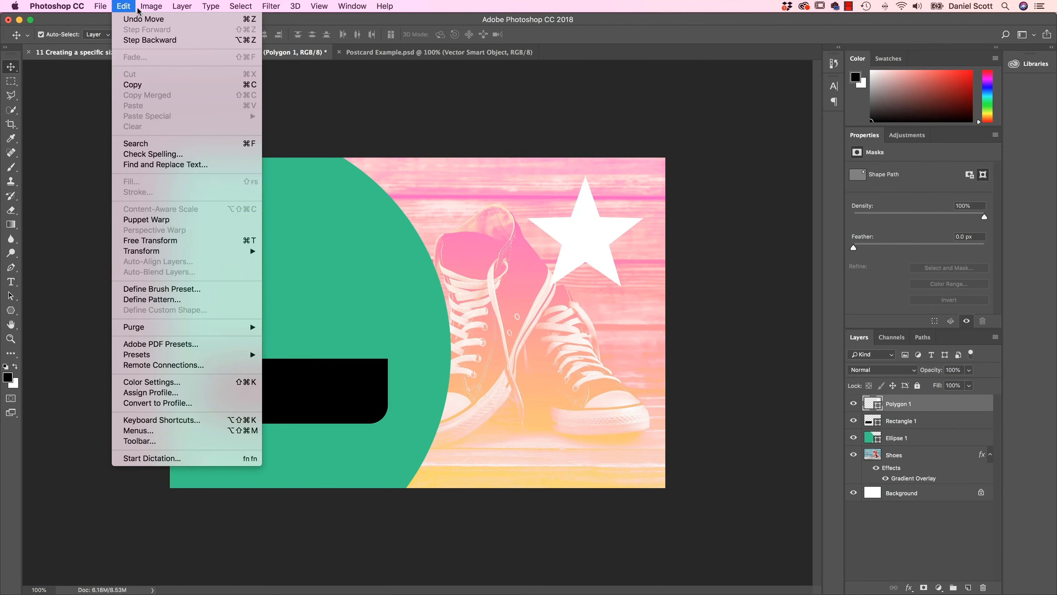
pyautogui.click(128, 6)
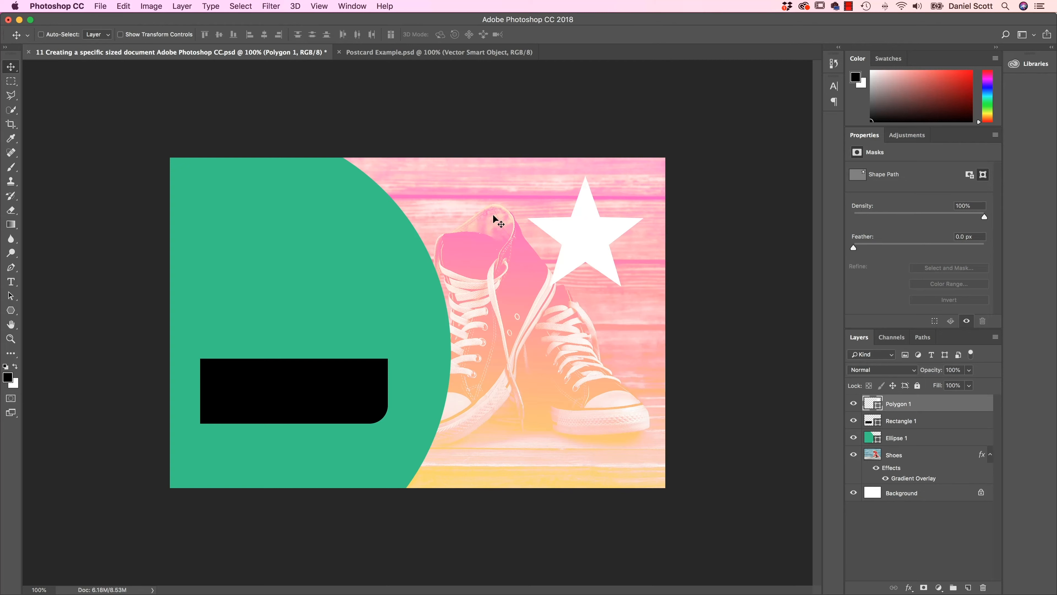
pyautogui.press('super+t')
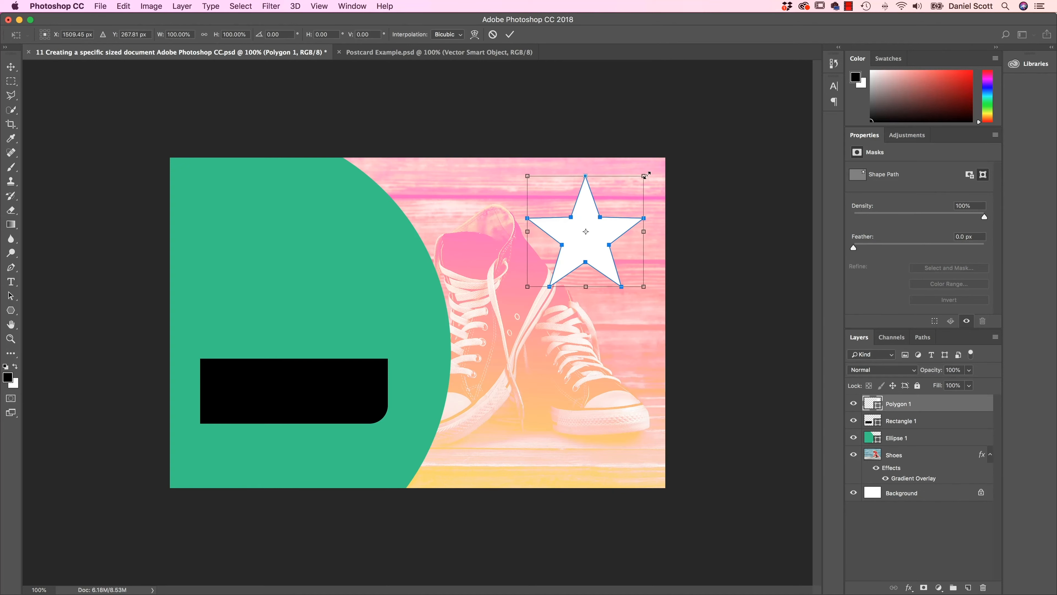
pyautogui.moveTo(646, 176); pyautogui.dragTo(622, 213)
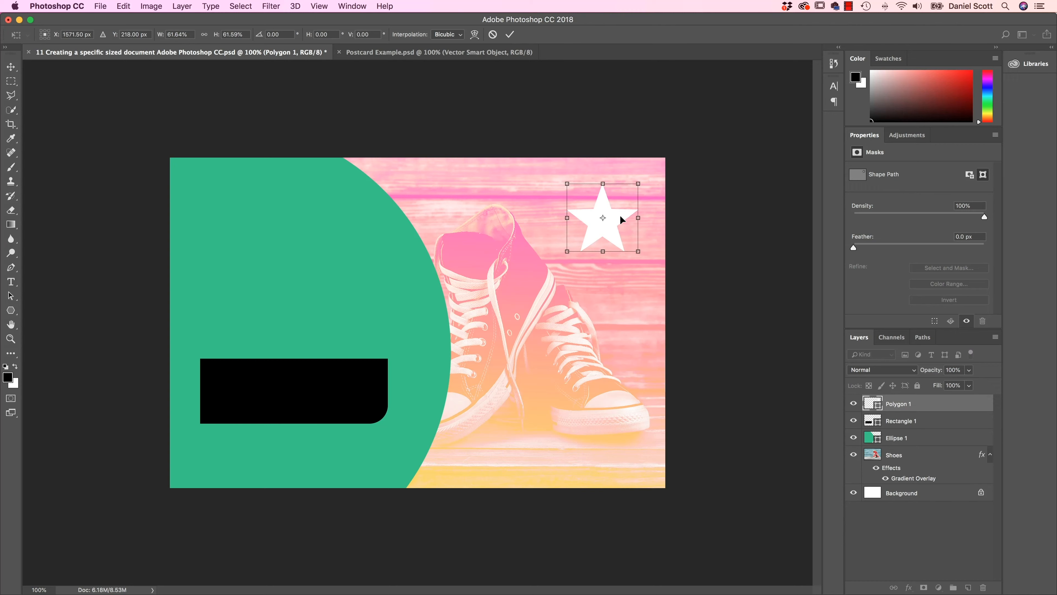
pyautogui.press('Return')
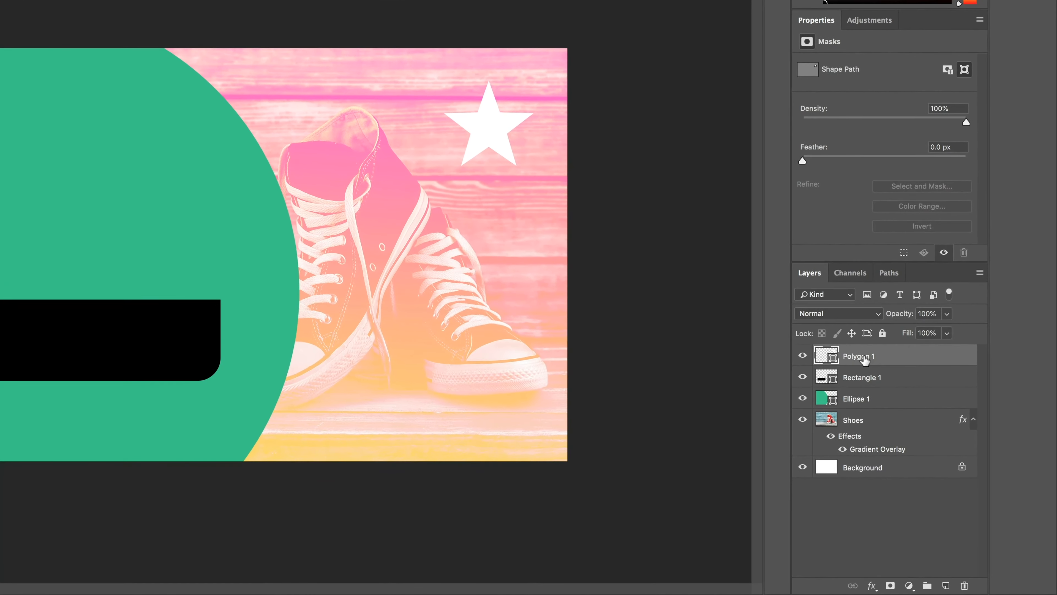
# Duplicate the Polygon 1 layer within the same document, naming the copy Polygon 2
pyautogui.rightClick(904, 406)
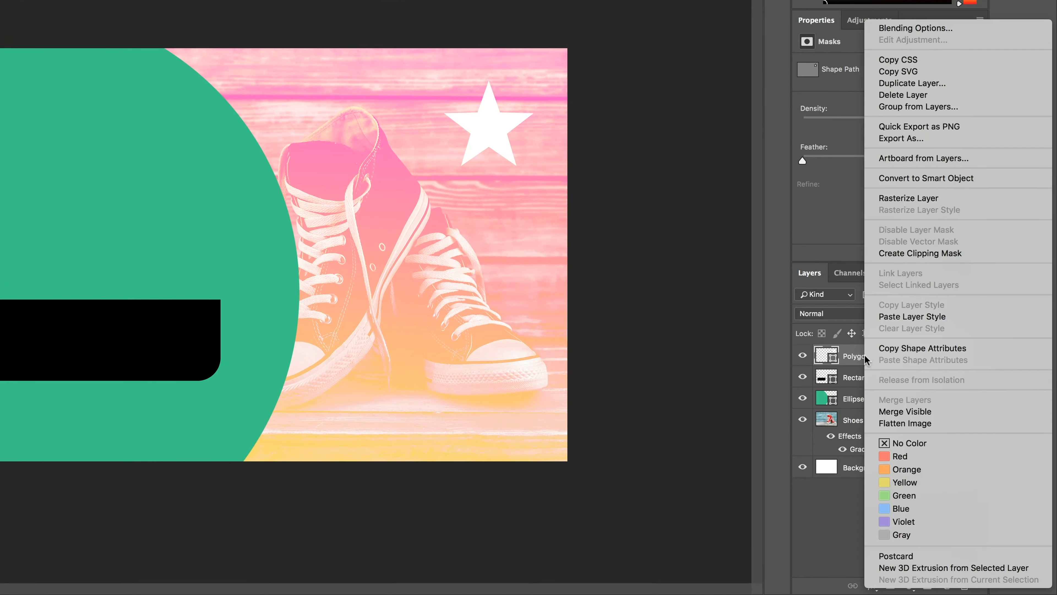
pyautogui.click(909, 85)
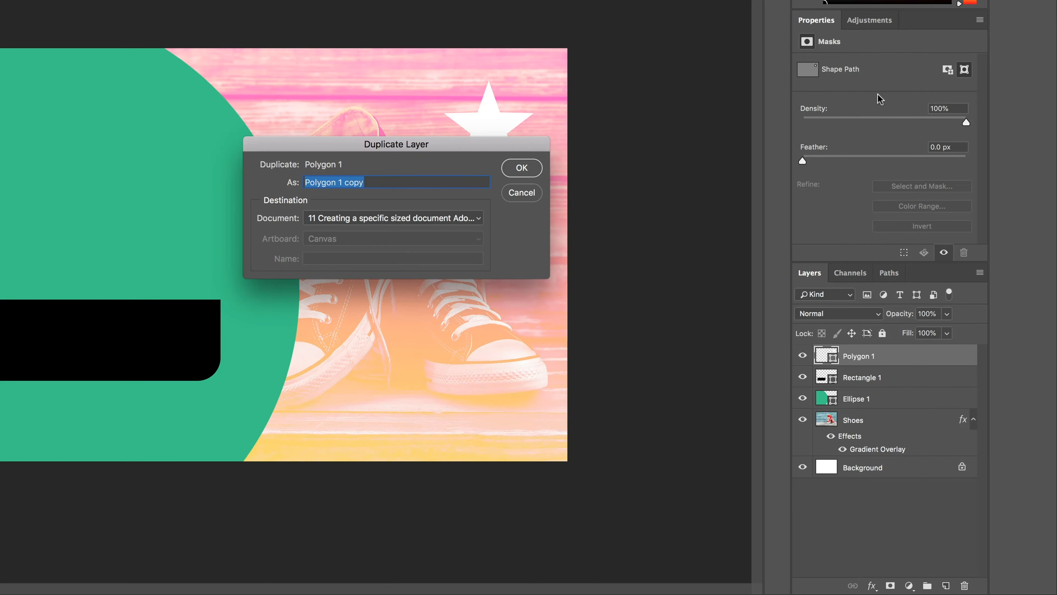
pyautogui.moveTo(371, 183); pyautogui.dragTo(339, 185)
pyautogui.write('2')
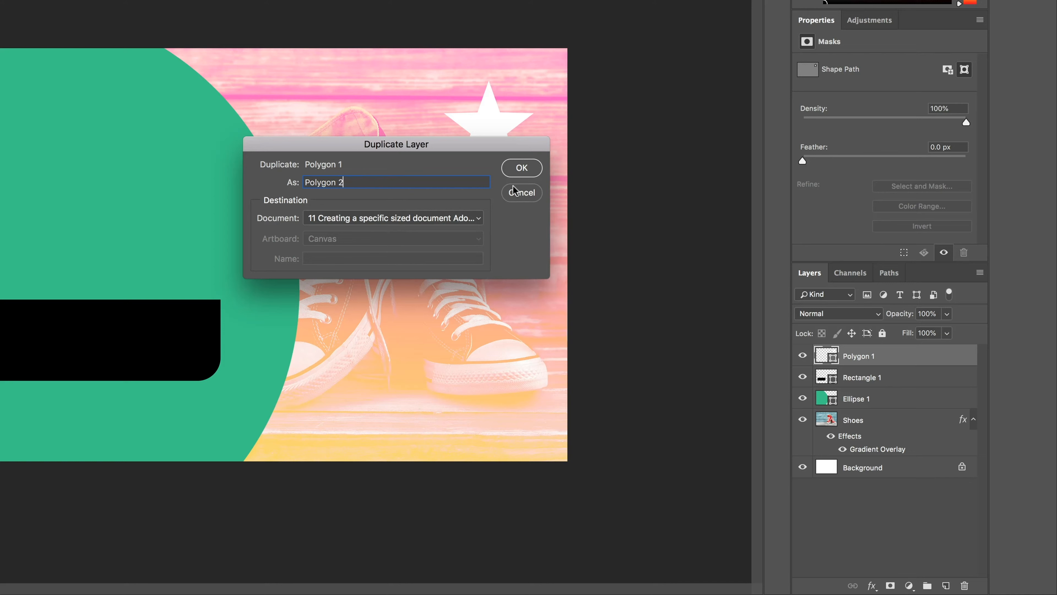
pyautogui.click(535, 170)
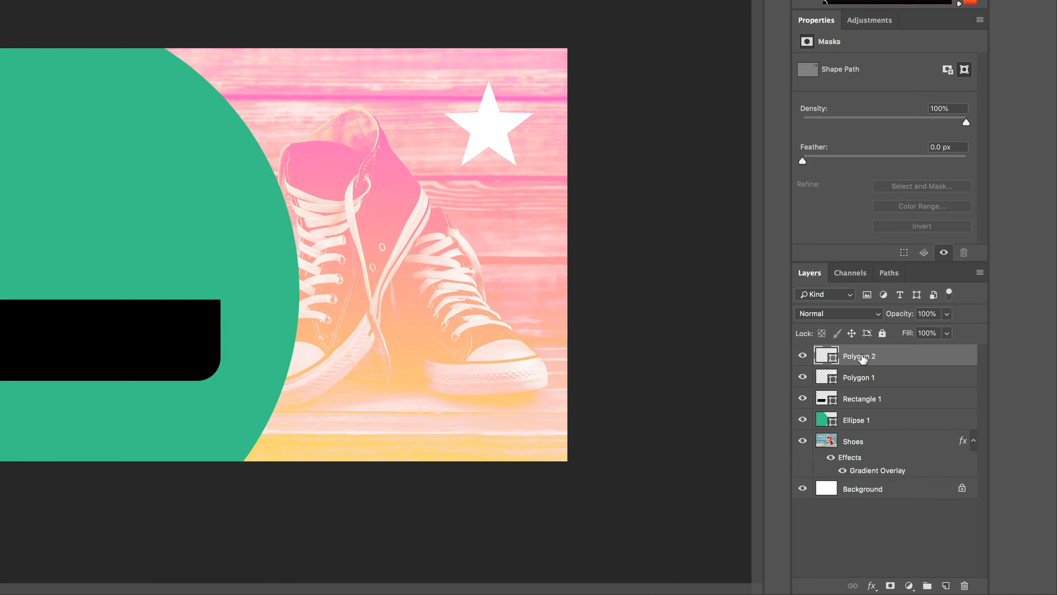
# Try enlarging the lower star on Polygon 1 from one corner and recentring it behind Polygon 2
pyautogui.click(861, 379)
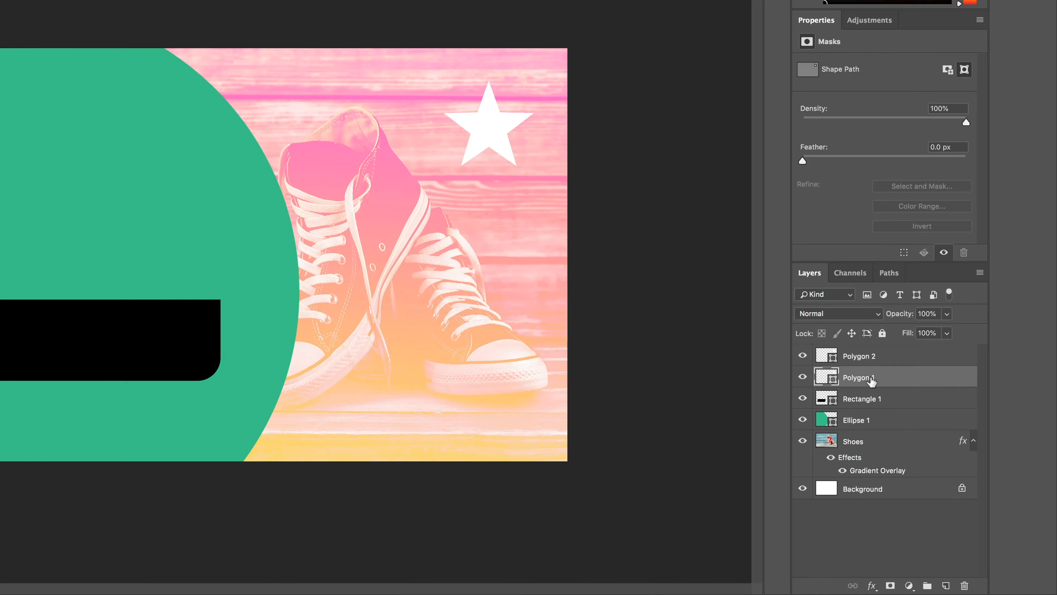
pyautogui.click(852, 359)
pyautogui.click(860, 379)
pyautogui.hotkey('ctrl', 't')
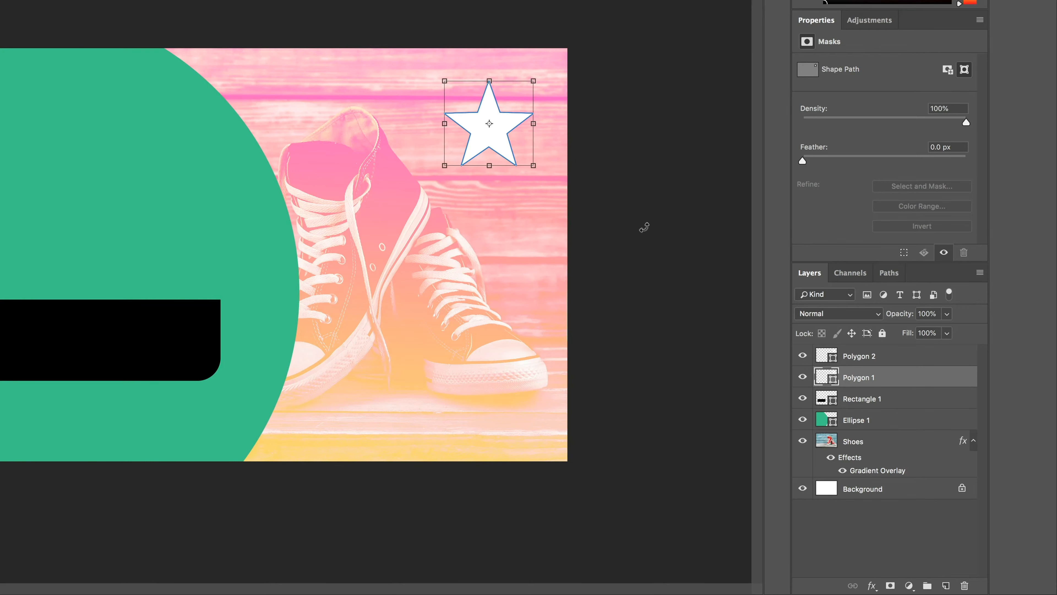
pyautogui.moveTo(533, 166); pyautogui.dragTo(572, 203)
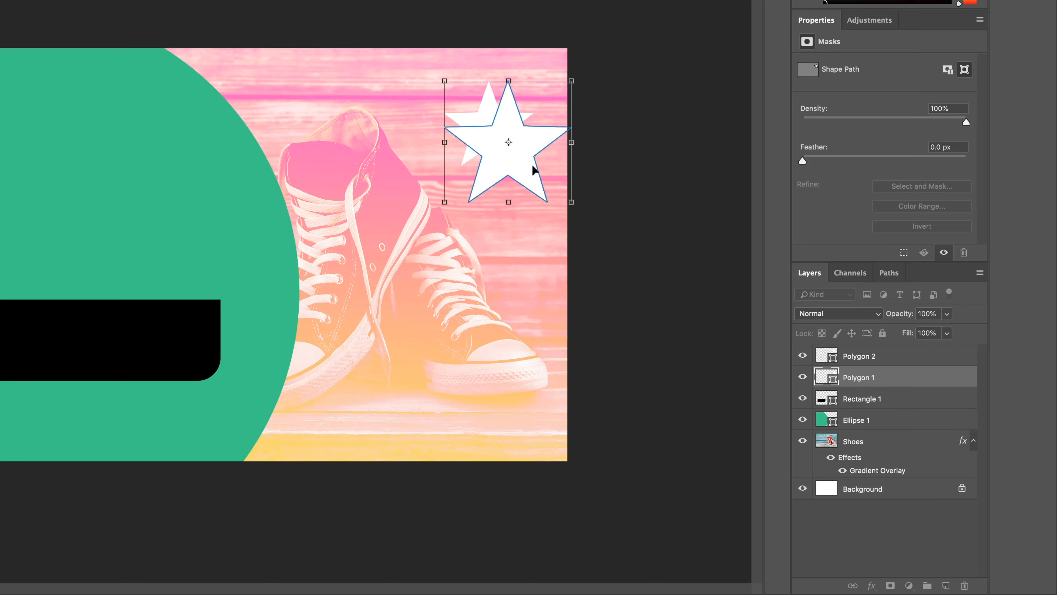
pyautogui.moveTo(532, 164); pyautogui.dragTo(512, 147)
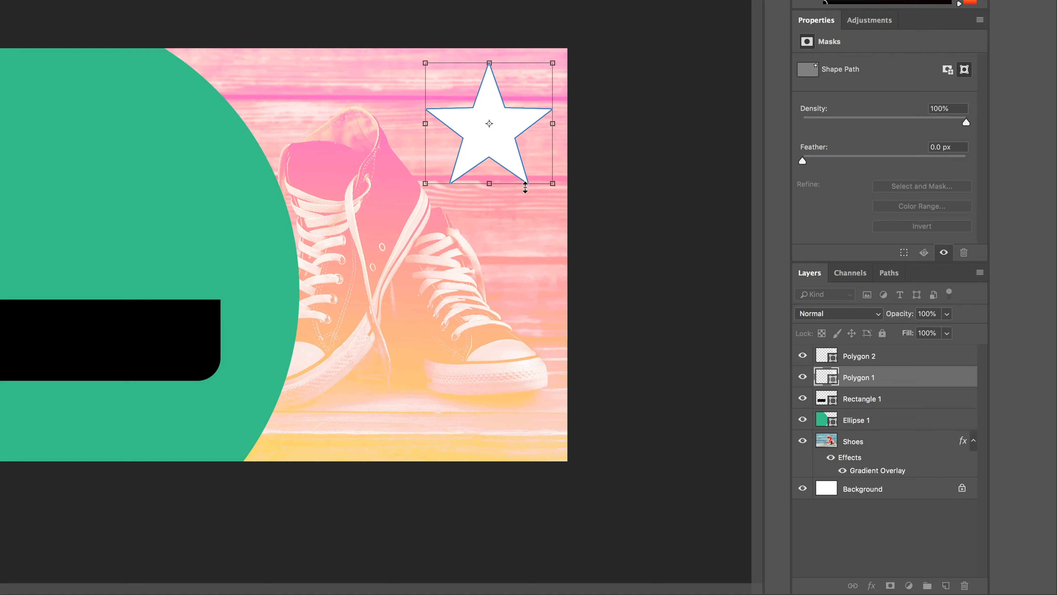
pyautogui.press('Escape')
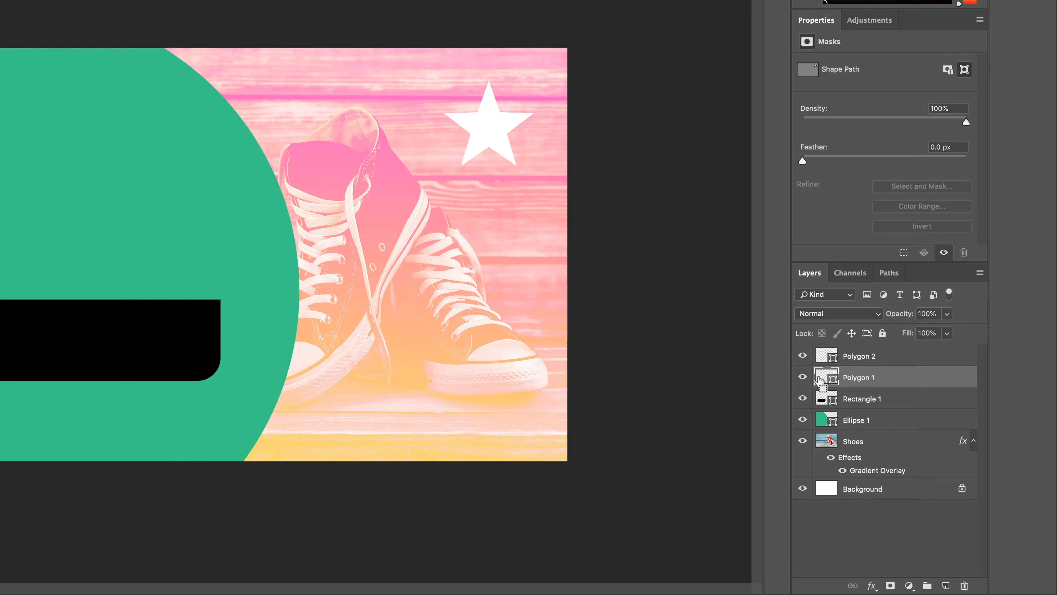
# Enlarge the Polygon 1 star slightly around its own centre with Free Transform, keeping its proportions
pyautogui.hotkey('ctrl', 't')
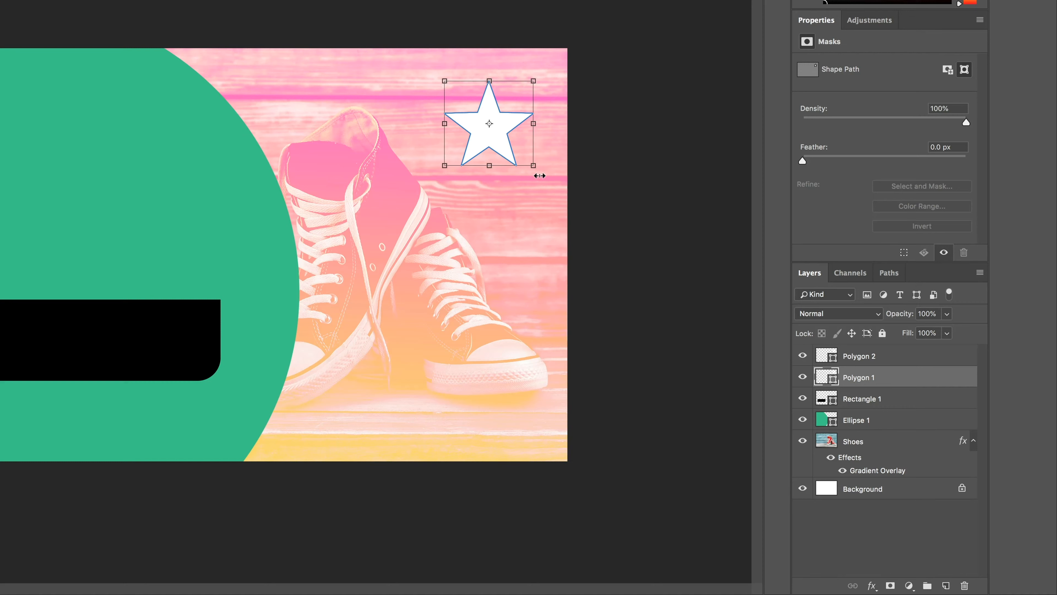
pyautogui.moveTo(534, 167); pyautogui.dragTo(600, 218)
pyautogui.hotkey('ctrl', 'z')
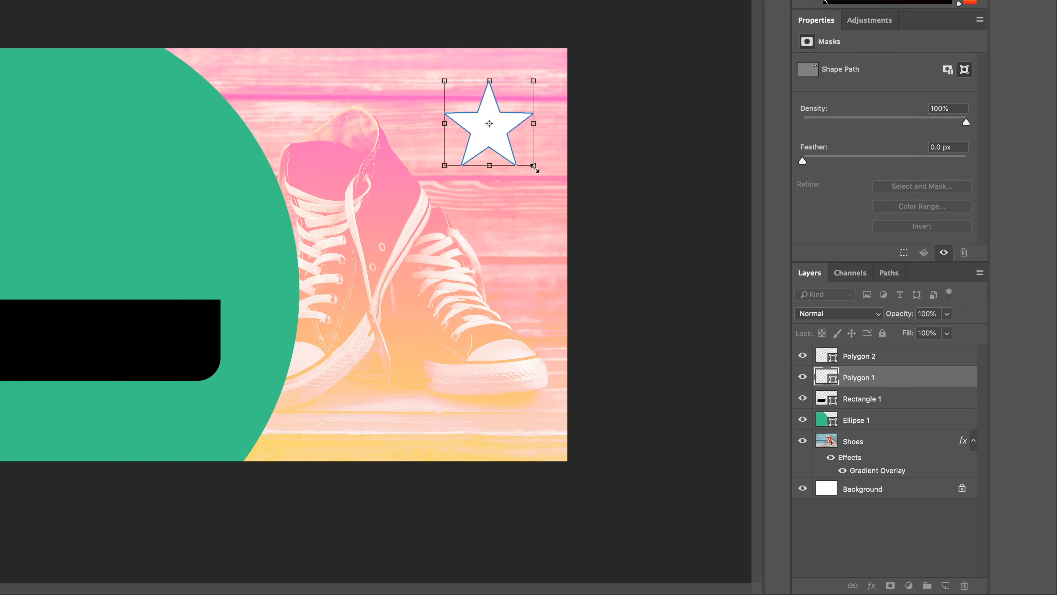
pyautogui.moveTo(532, 165)
pyautogui.mouseDown()
pyautogui.moveTo(563, 194)
pyautogui.moveTo(523, 159)
pyautogui.moveTo(541, 174)
pyautogui.mouseUp()
pyautogui.press('Return')
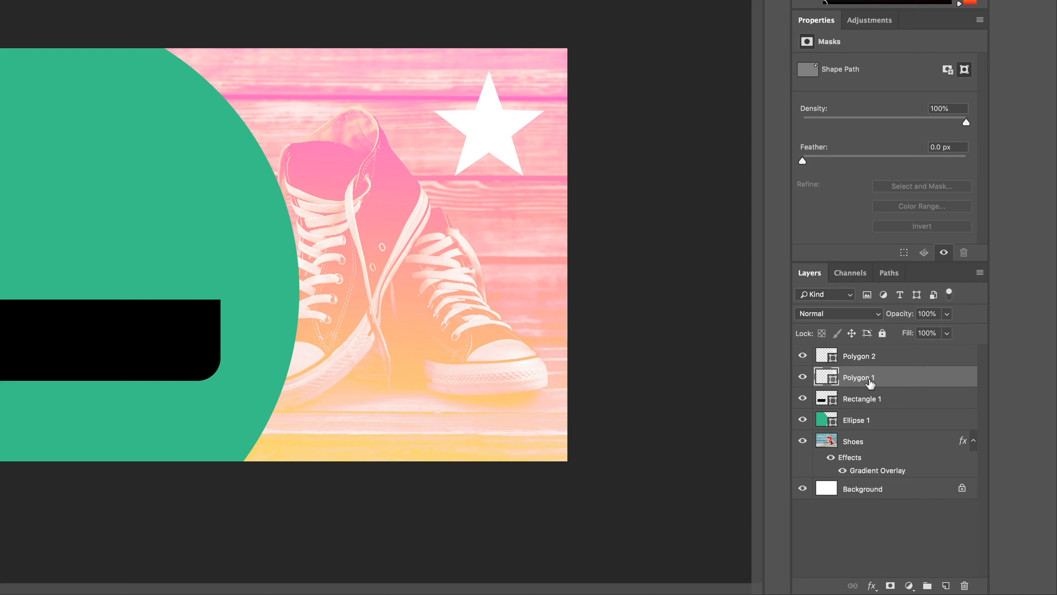
# Lower the Polygon 1 layer's opacity to 38% and enlarge its star further around its centre
pyautogui.click(947, 315)
pyautogui.moveTo(937, 331); pyautogui.dragTo(912, 332)
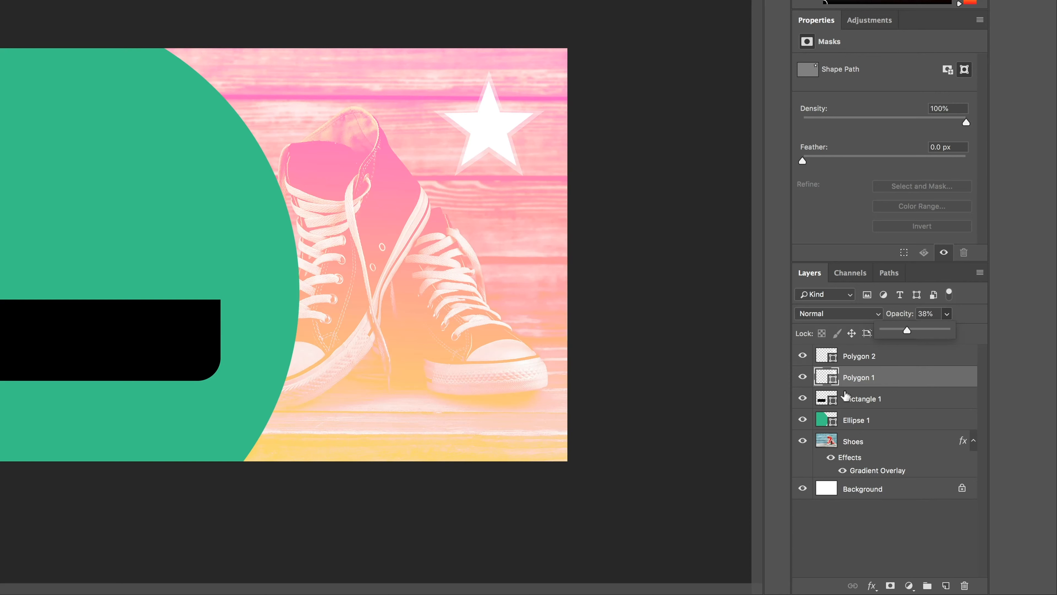
pyautogui.click(858, 381)
pyautogui.hotkey('ctrl', 't')
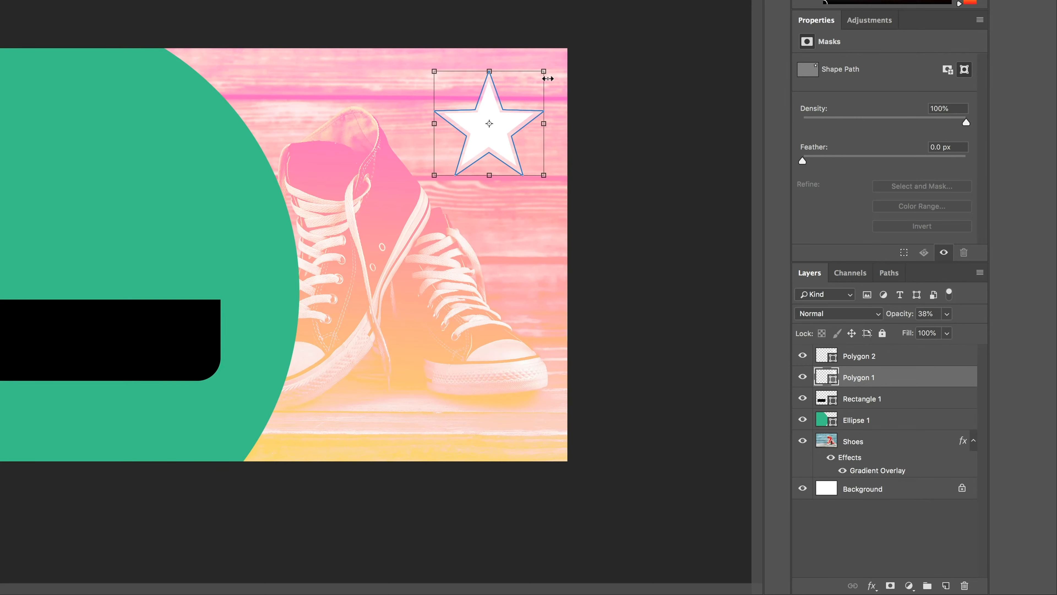
pyautogui.moveTo(548, 68); pyautogui.dragTo(559, 58)
pyautogui.press('Return')
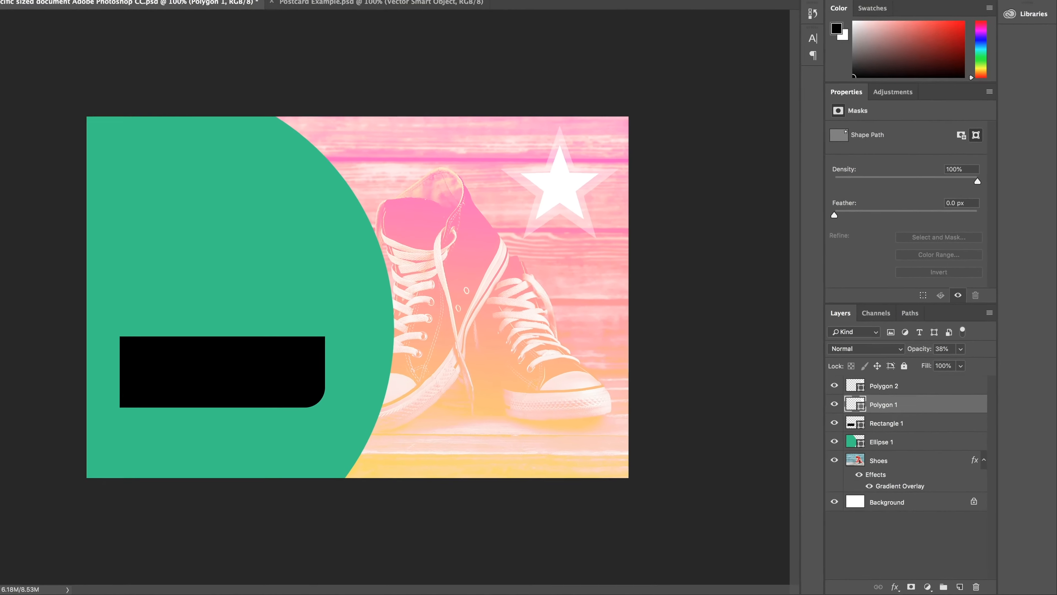
# Compare with the finished postcard example, then shrink the solid star on Polygon 2 around its own centre, keeping its proportions
pyautogui.click(429, 53)
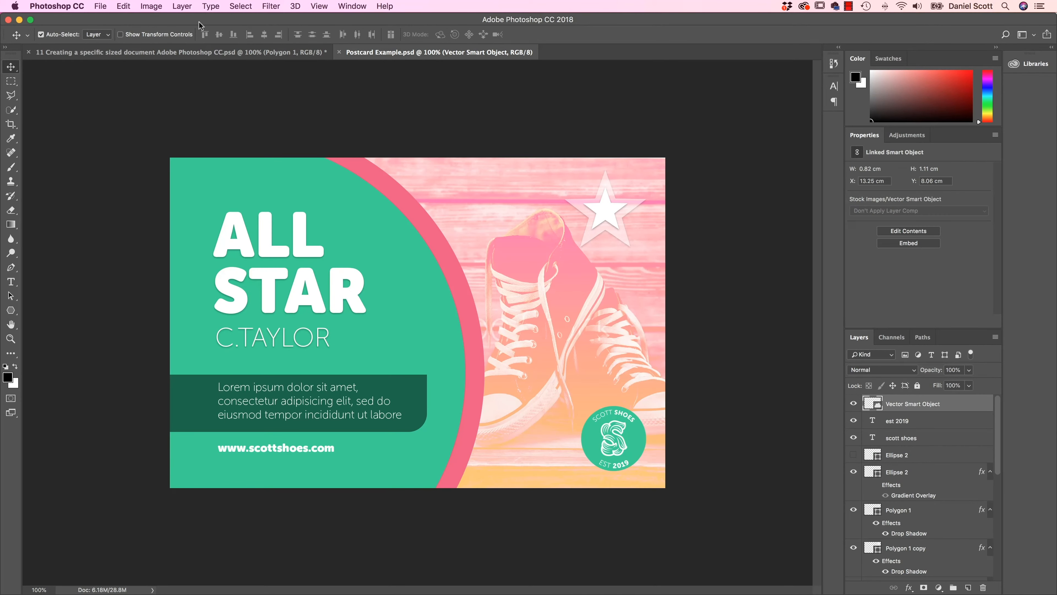
pyautogui.click(210, 52)
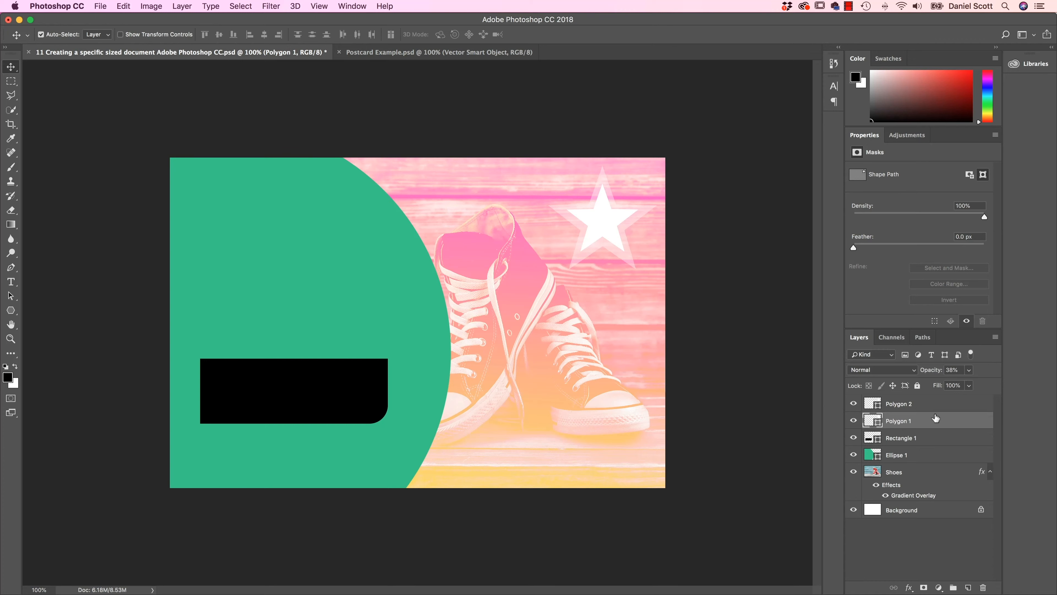
pyautogui.click(932, 404)
pyautogui.press('super+t')
pyautogui.moveTo(641, 186); pyautogui.dragTo(629, 201)
pyautogui.press('Return')
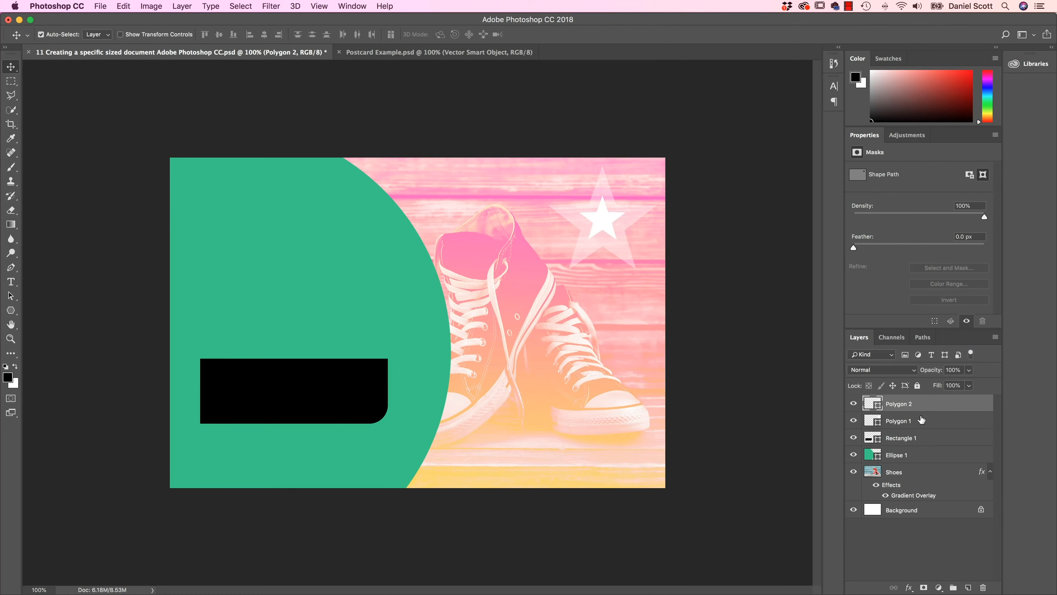
# Shrink the translucent star on Polygon 1 proportionally around its centre, leaving a narrower border around the solid star
pyautogui.click(922, 420)
pyautogui.press('super+t')
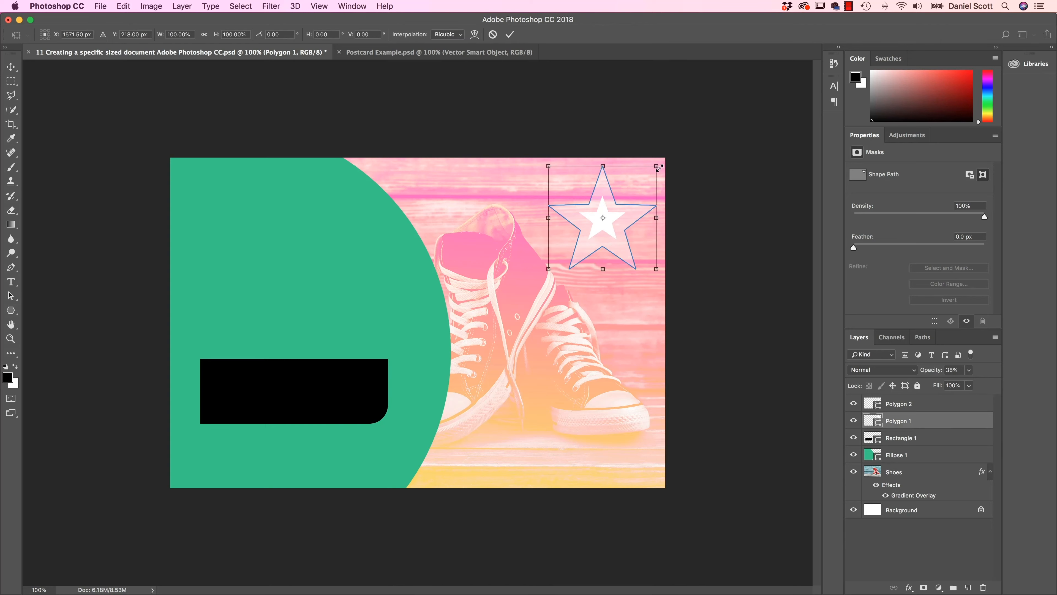
pyautogui.moveTo(657, 166); pyautogui.dragTo(646, 177)
pyautogui.press('Return')
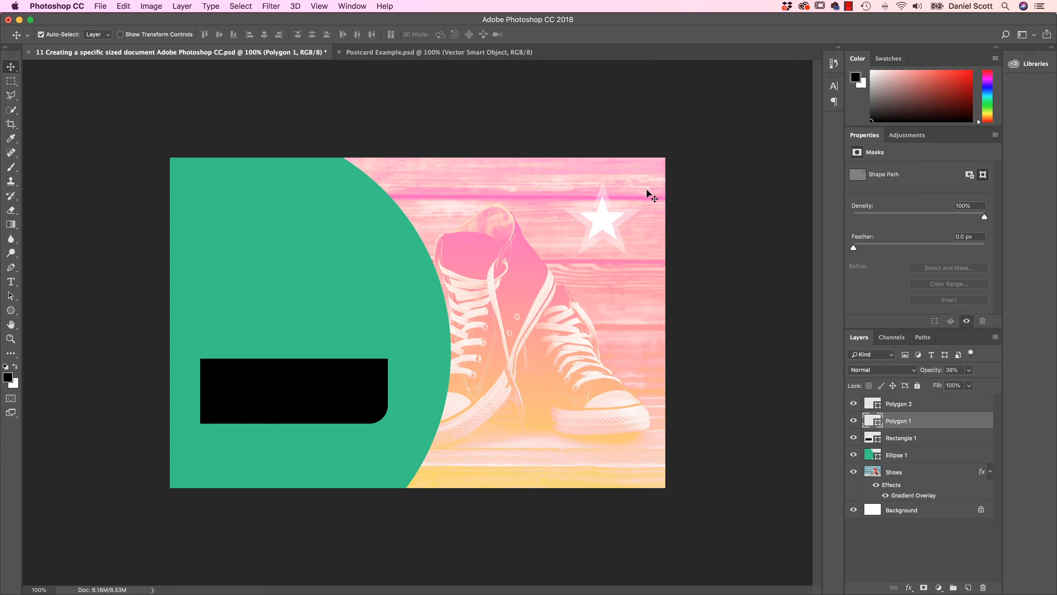
# Duplicate the green circle's Ellipse 1 layer within the same document, keeping the name Ellipse 1 copy
pyautogui.click(403, 283)
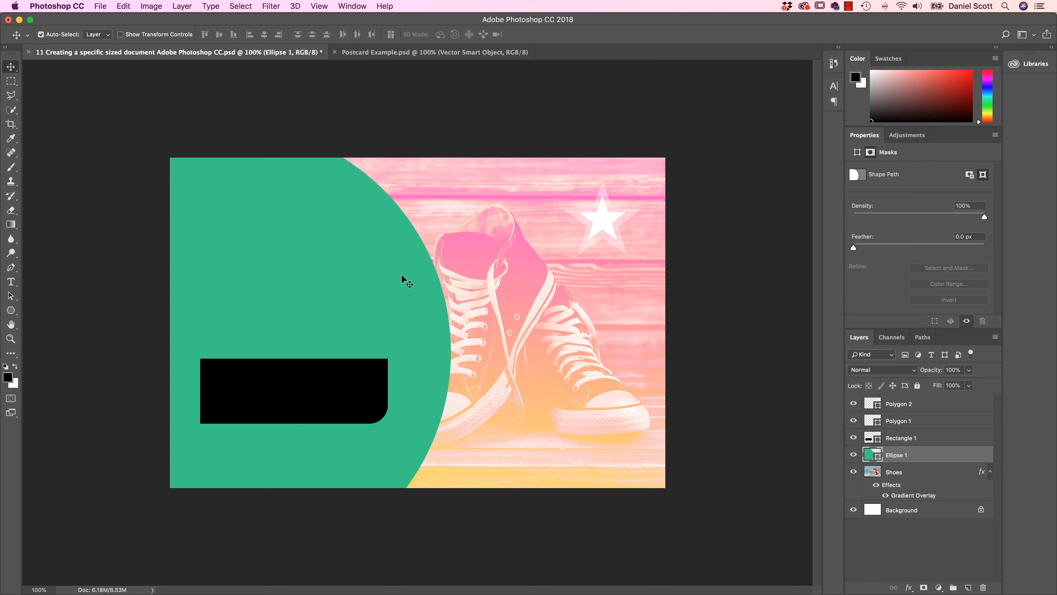
pyautogui.rightClick(904, 458)
pyautogui.click(835, 192)
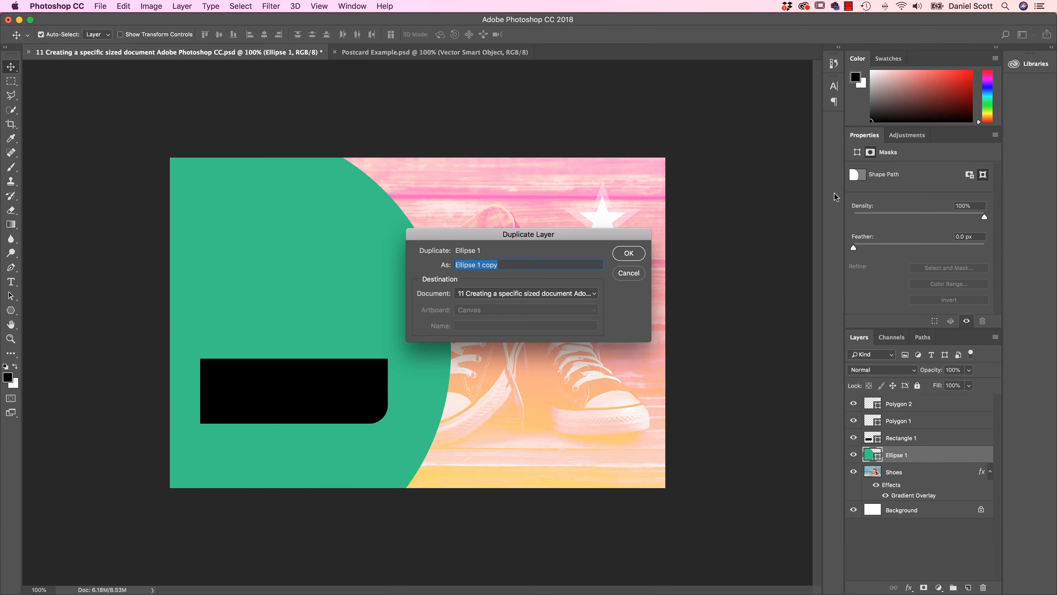
pyautogui.press('Return')
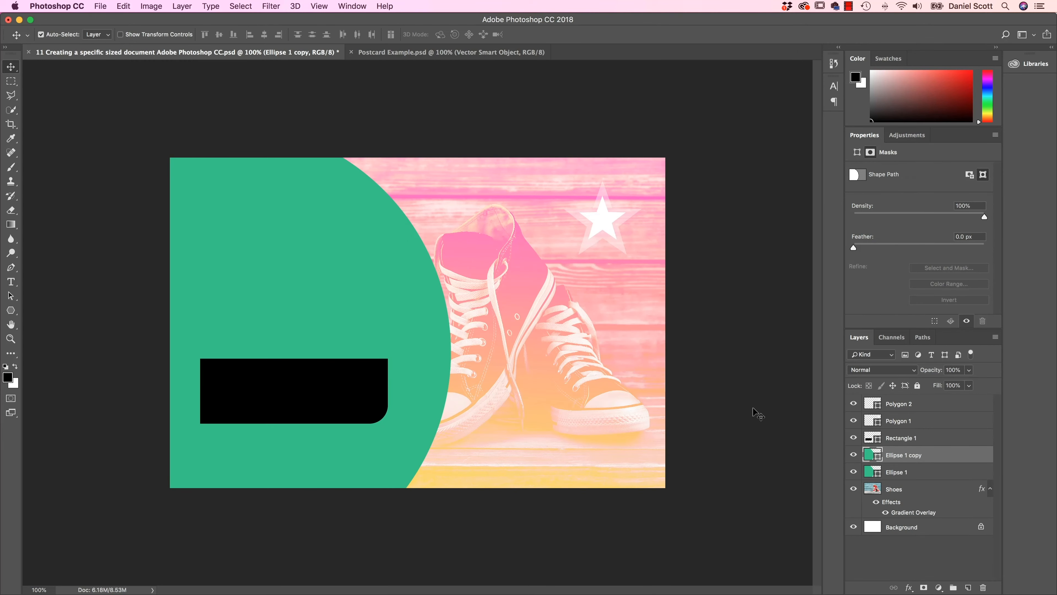
# Enlarge the Ellipse 1 copy circle proportionally around its centre to about 110% with Free Transform
pyautogui.press('super')
pyautogui.press('super+t')
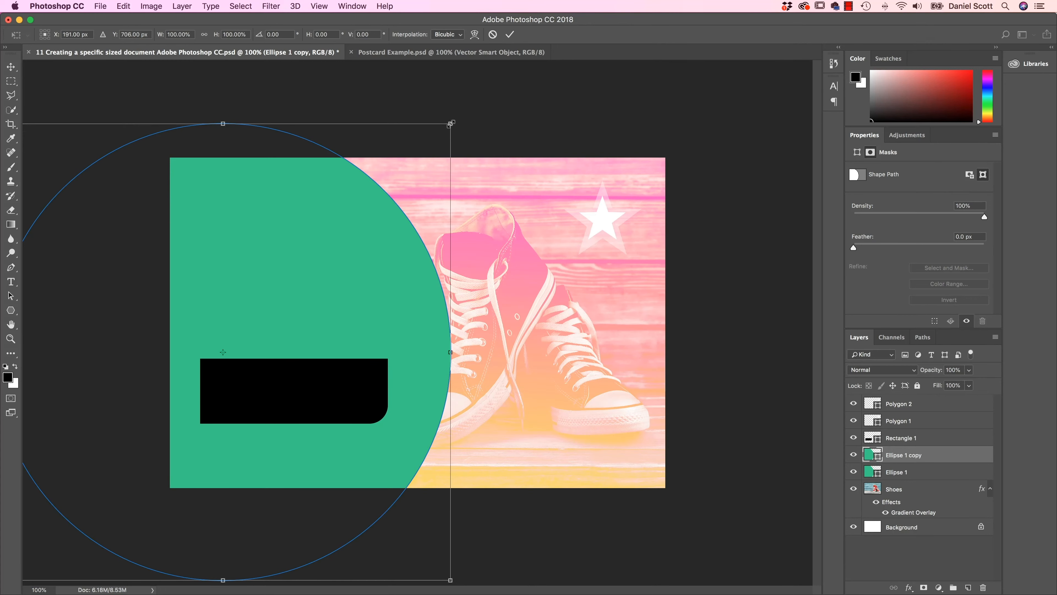
pyautogui.moveTo(450, 124); pyautogui.dragTo(477, 106)
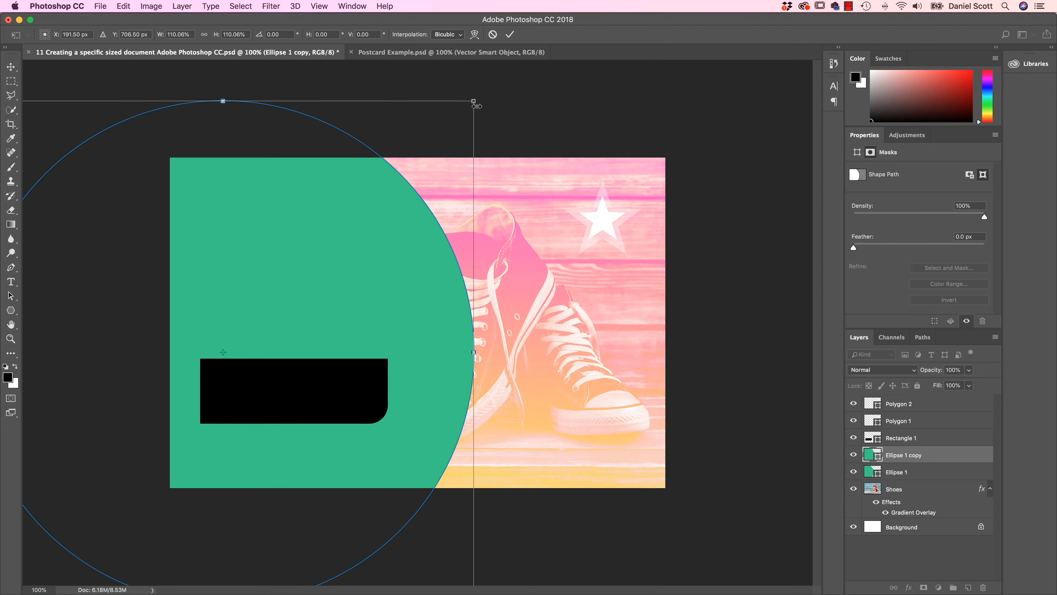
pyautogui.press('Return')
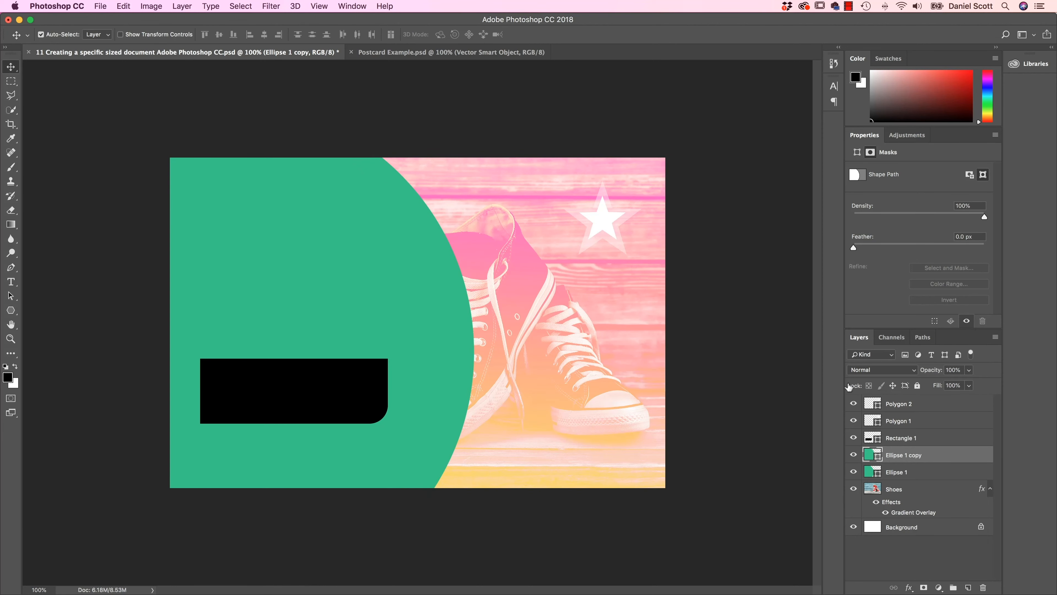
# Move the Ellipse 1 copy layer below Ellipse 1 and fill its circle with the recently used salmon pink
pyautogui.click(853, 455)
pyautogui.click(853, 455)
pyautogui.moveTo(908, 457); pyautogui.dragTo(913, 483)
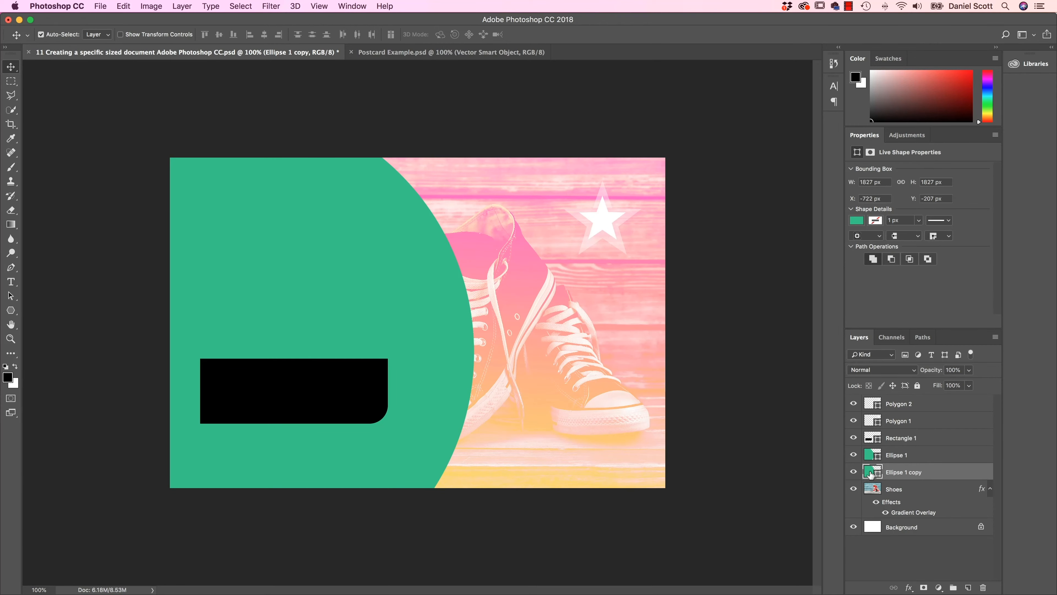
pyautogui.click(856, 221)
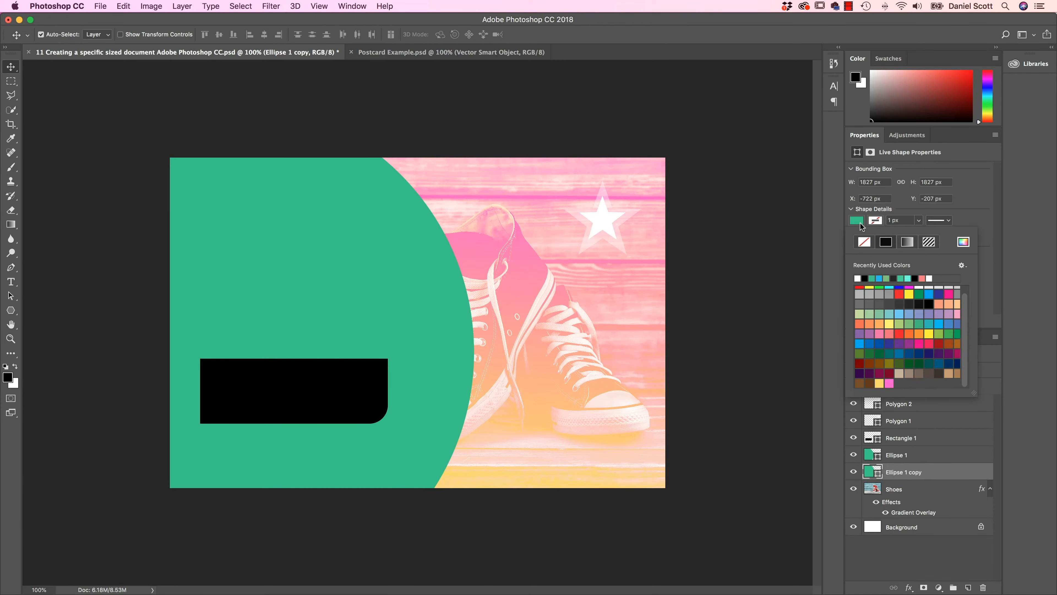
pyautogui.click(921, 277)
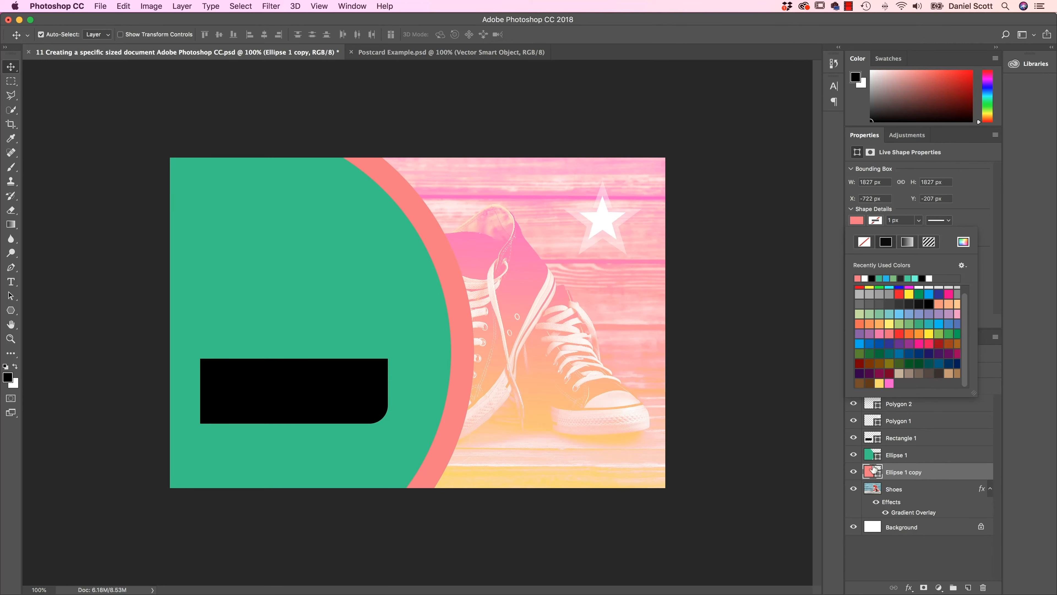
# Lower the opacity of the Ellipse 1 copy layer so the shoe photo shows through the pink ring
pyautogui.click(900, 455)
pyautogui.click(854, 455)
pyautogui.click(854, 455)
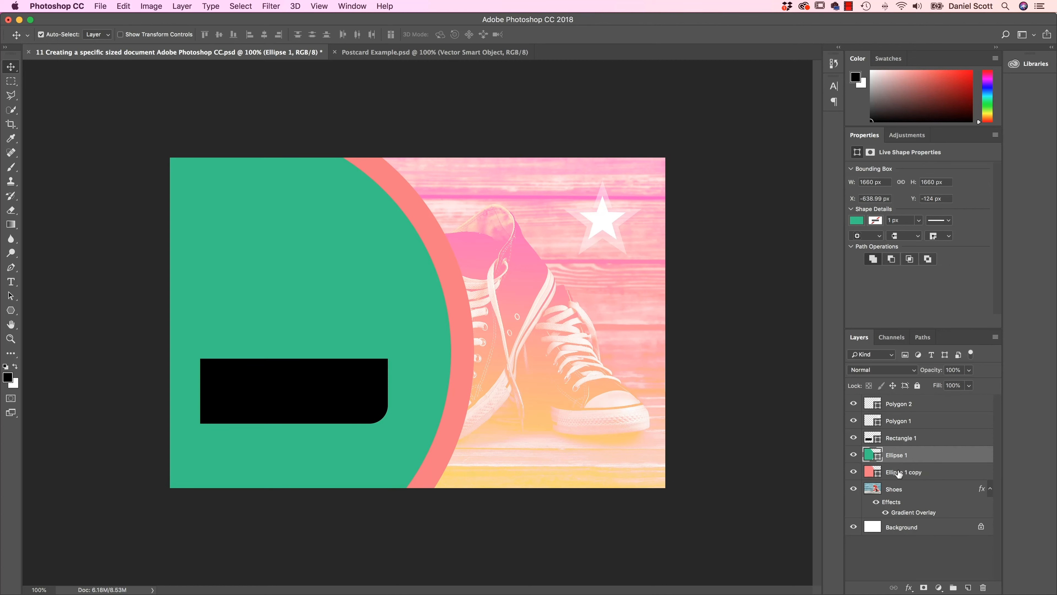
pyautogui.click(870, 471)
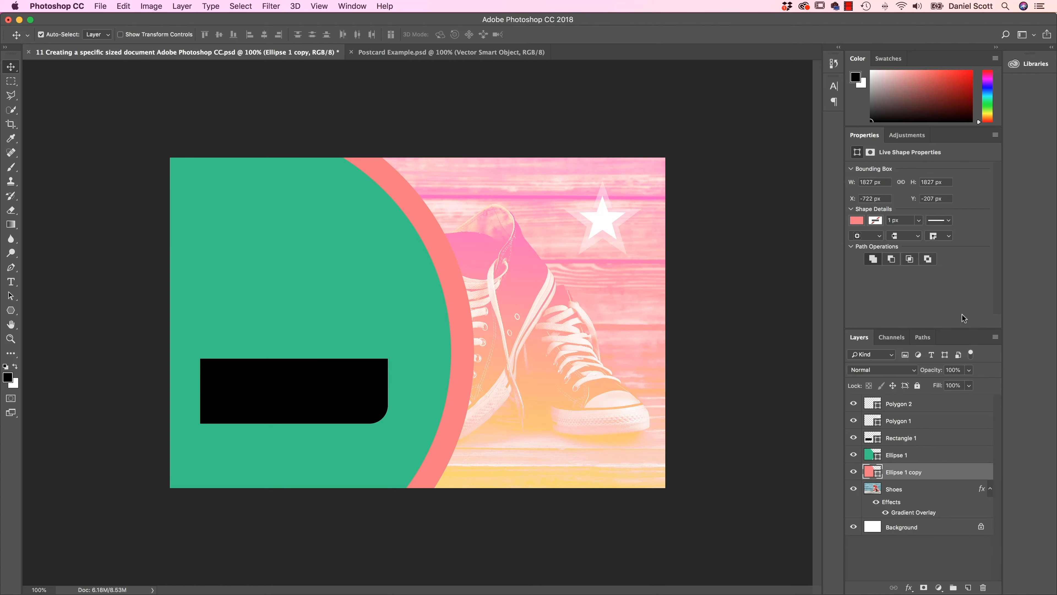
pyautogui.click(969, 369)
pyautogui.moveTo(972, 383); pyautogui.dragTo(942, 386)
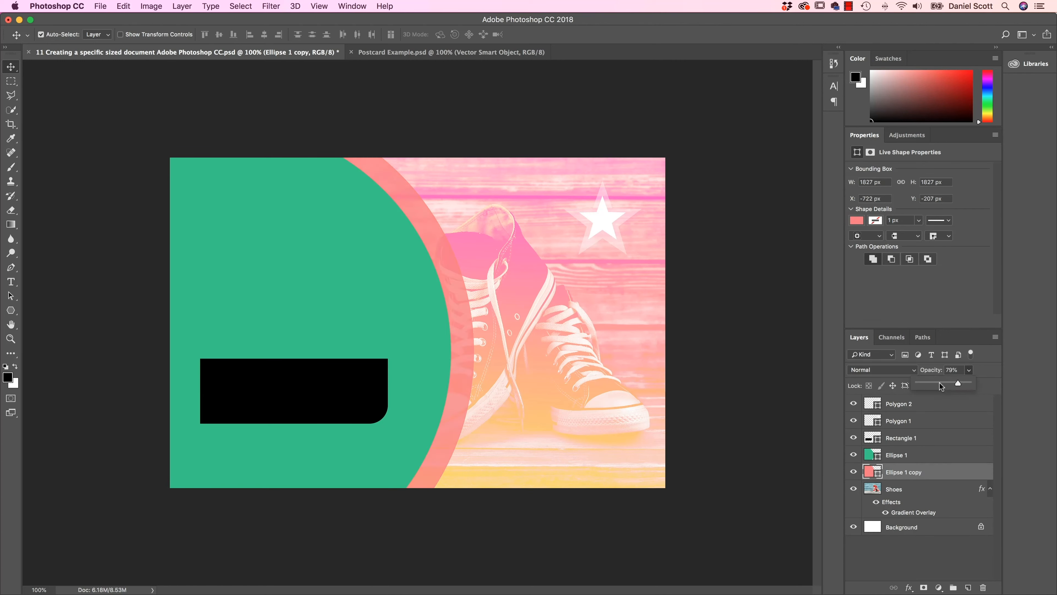
# Set the Rectangle 1 layer's opacity to 55% and move the rectangle to about X 175 px, Y 707 px
pyautogui.click(255, 374)
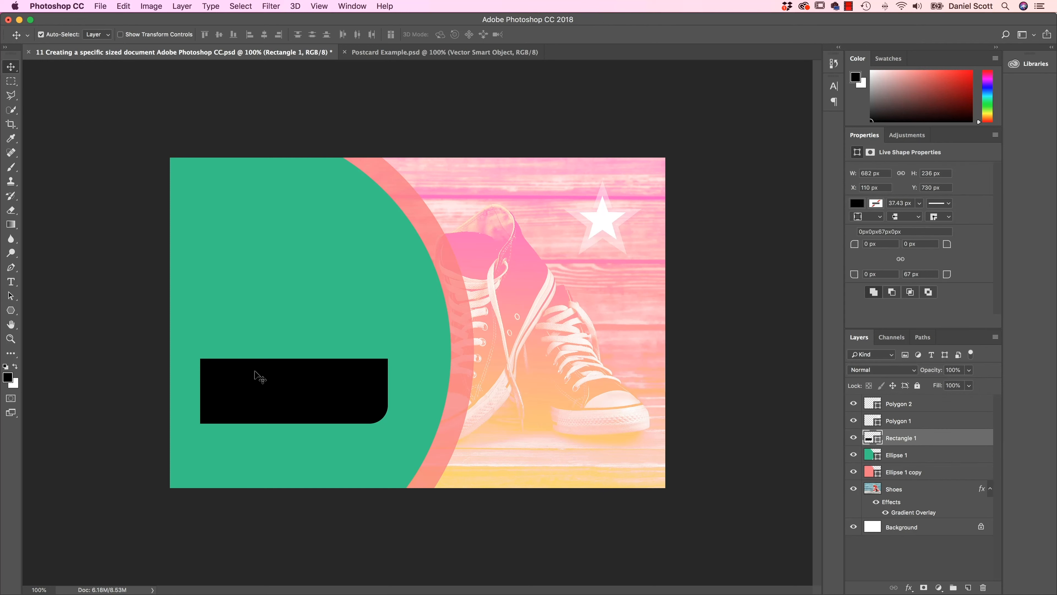
pyautogui.click(969, 370)
pyautogui.moveTo(971, 382); pyautogui.dragTo(944, 387)
pyautogui.moveTo(225, 410); pyautogui.dragTo(262, 383)
pyautogui.moveTo(342, 375); pyautogui.dragTo(344, 386)
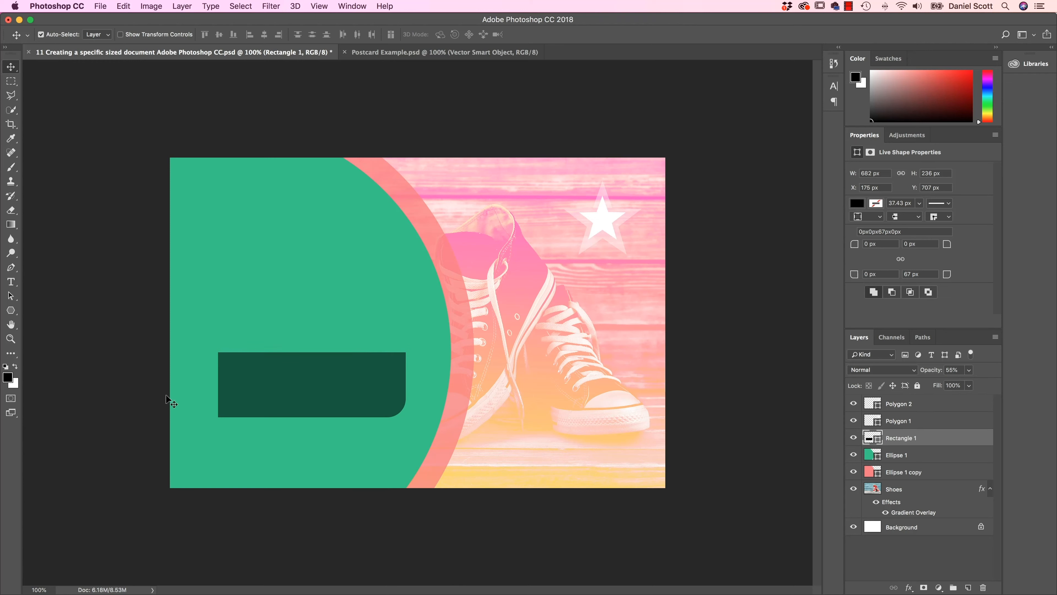
# Stretch the rectangle past the canvas's left edge to about 929 px wide and move it to about X -114 px, Y 734 px
pyautogui.press('super+t')
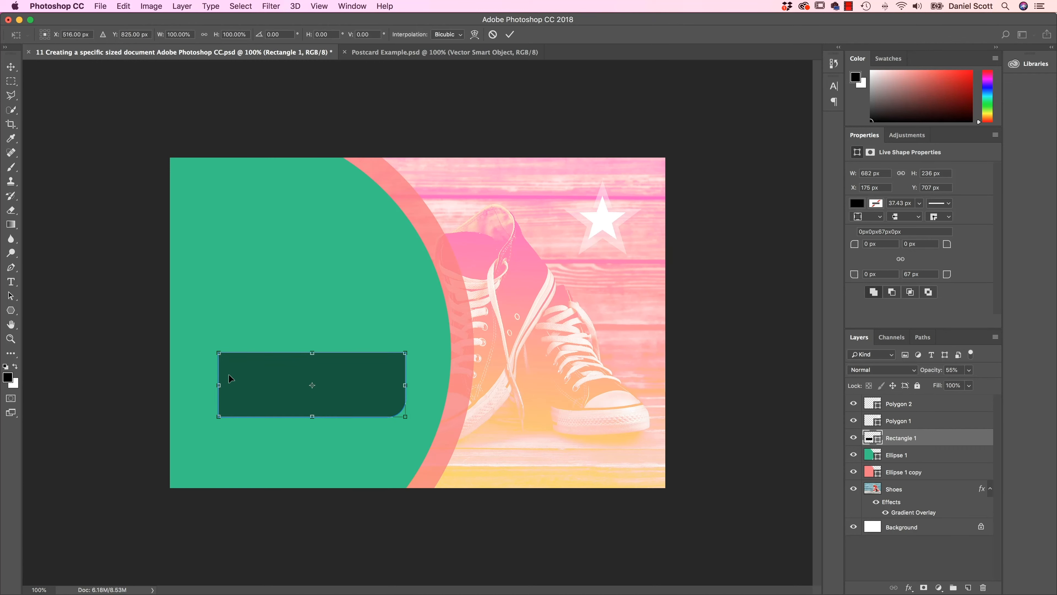
pyautogui.moveTo(214, 388); pyautogui.dragTo(167, 396)
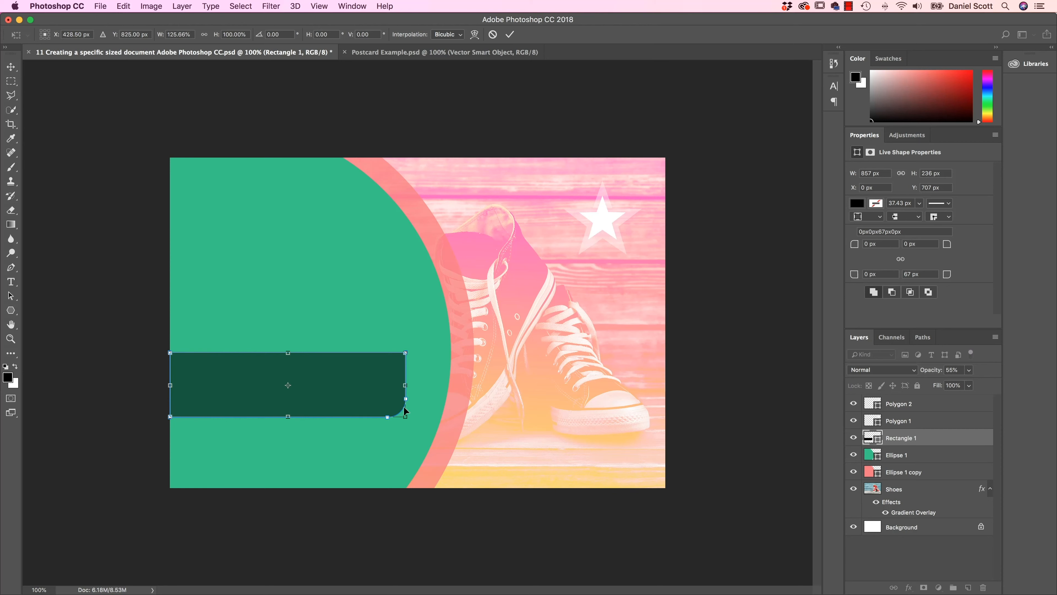
pyautogui.moveTo(166, 390)
pyautogui.mouseDown()
pyautogui.moveTo(95, 382)
pyautogui.moveTo(265, 383)
pyautogui.moveTo(148, 384)
pyautogui.mouseUp()
pyautogui.press('Return')
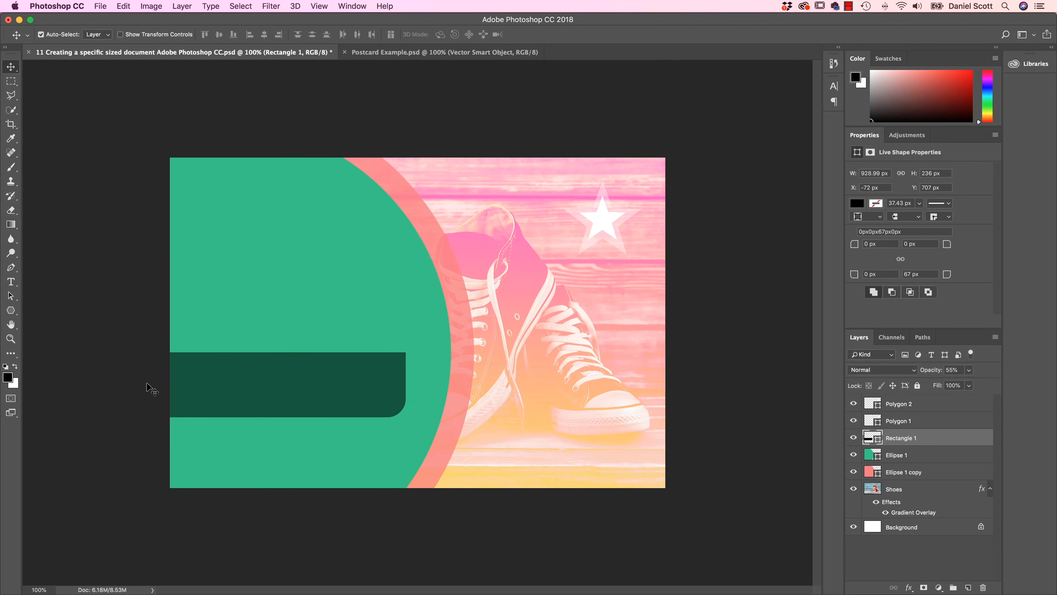
pyautogui.moveTo(305, 378); pyautogui.dragTo(292, 383)
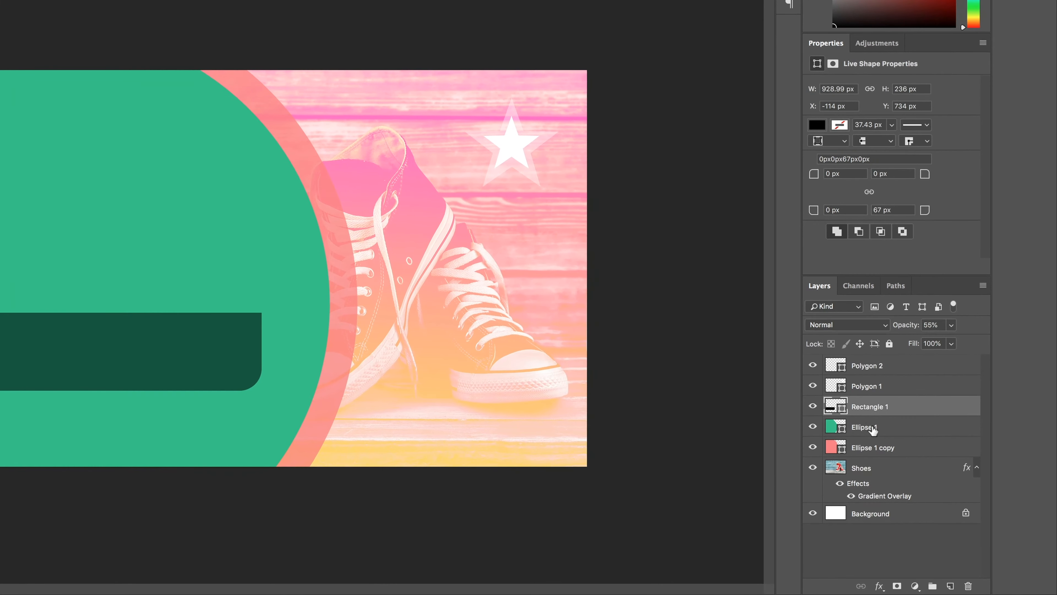
# Duplicate the Ellipse 1 layer within the same document, naming the copy Small Circle
pyautogui.click(871, 432)
pyautogui.rightClick(864, 428)
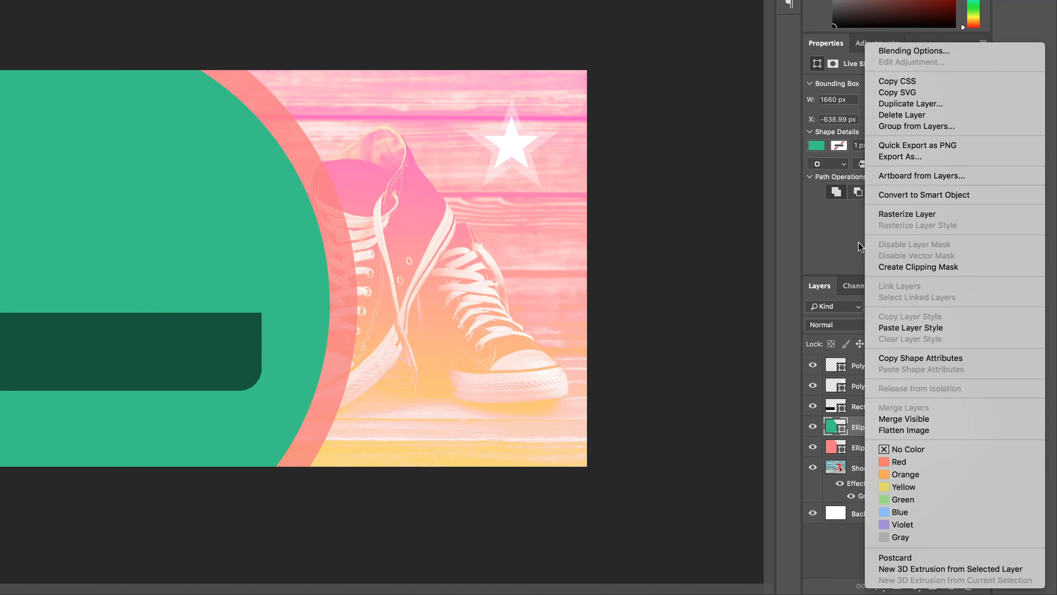
pyautogui.click(899, 104)
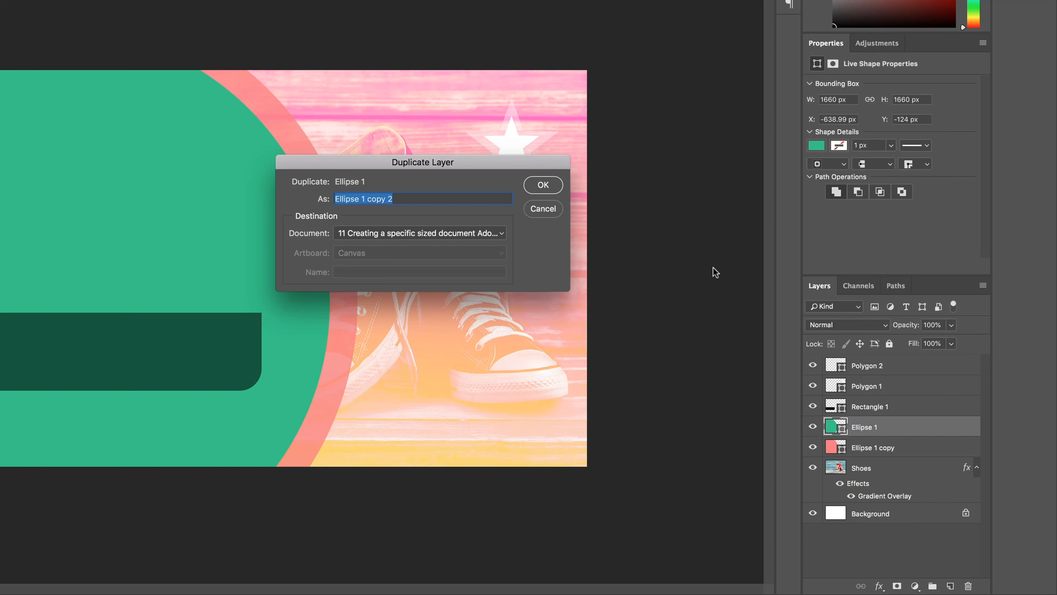
pyautogui.write('Small Circle')
pyautogui.press('Return')
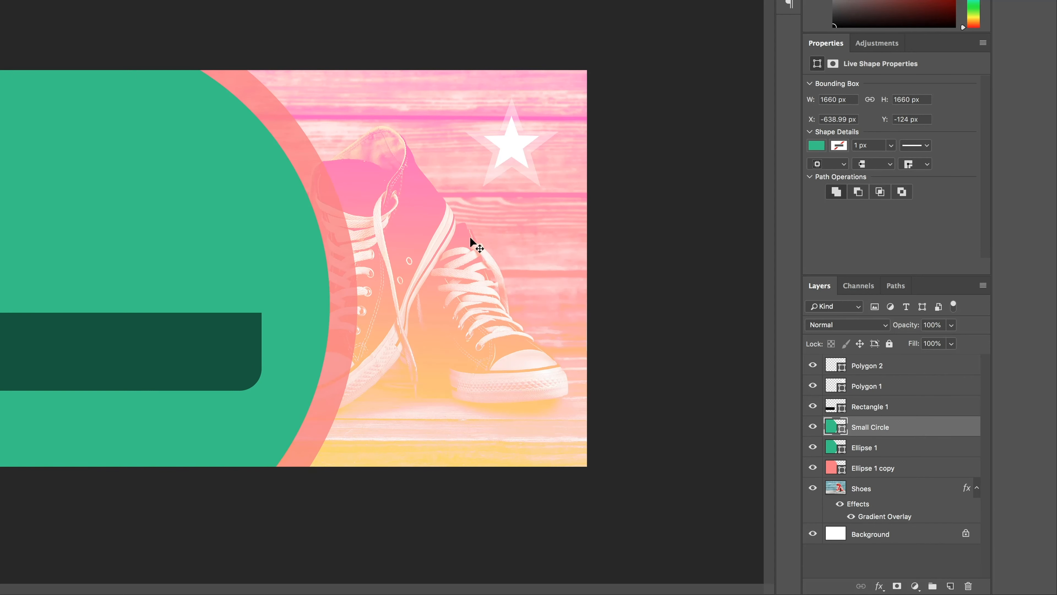
# Scale the Small Circle down to about 239 px across and place it over the shoe toe near the postcard's lower-right corner
pyautogui.hotkey('ctrl', 't')
pyautogui.moveTo(330, 30); pyautogui.dragTo(541, 379)
pyautogui.press('Return')
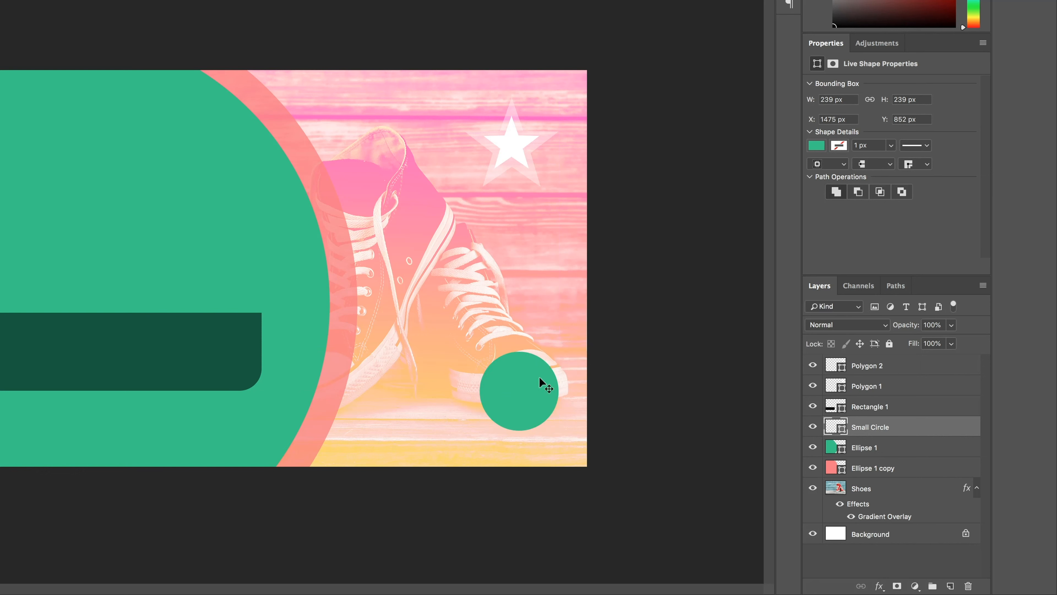